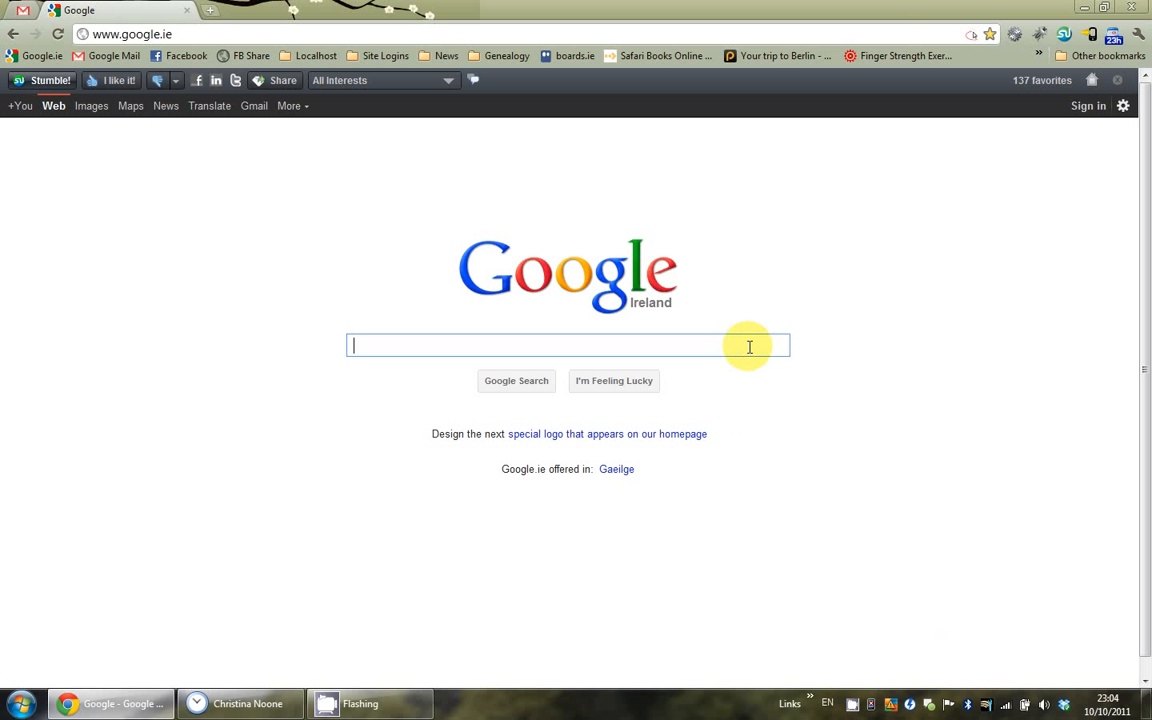
Step: Search Google for 'legacy family tree'
type("legacy family tree")
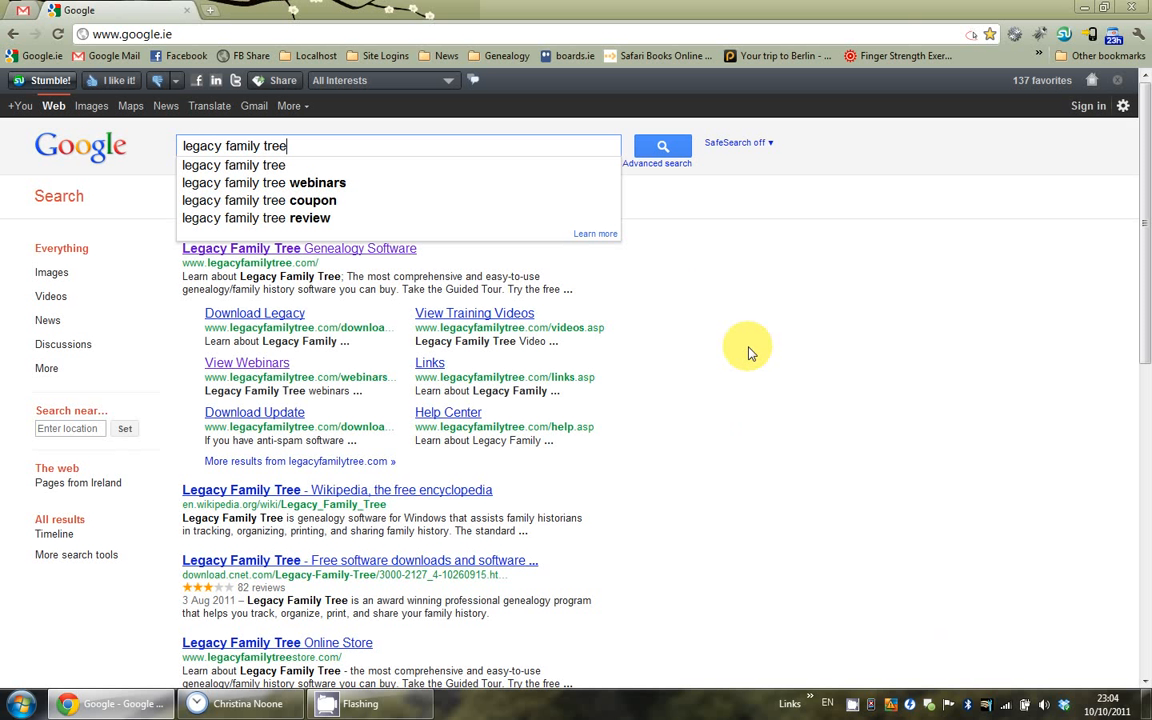
key("Return")
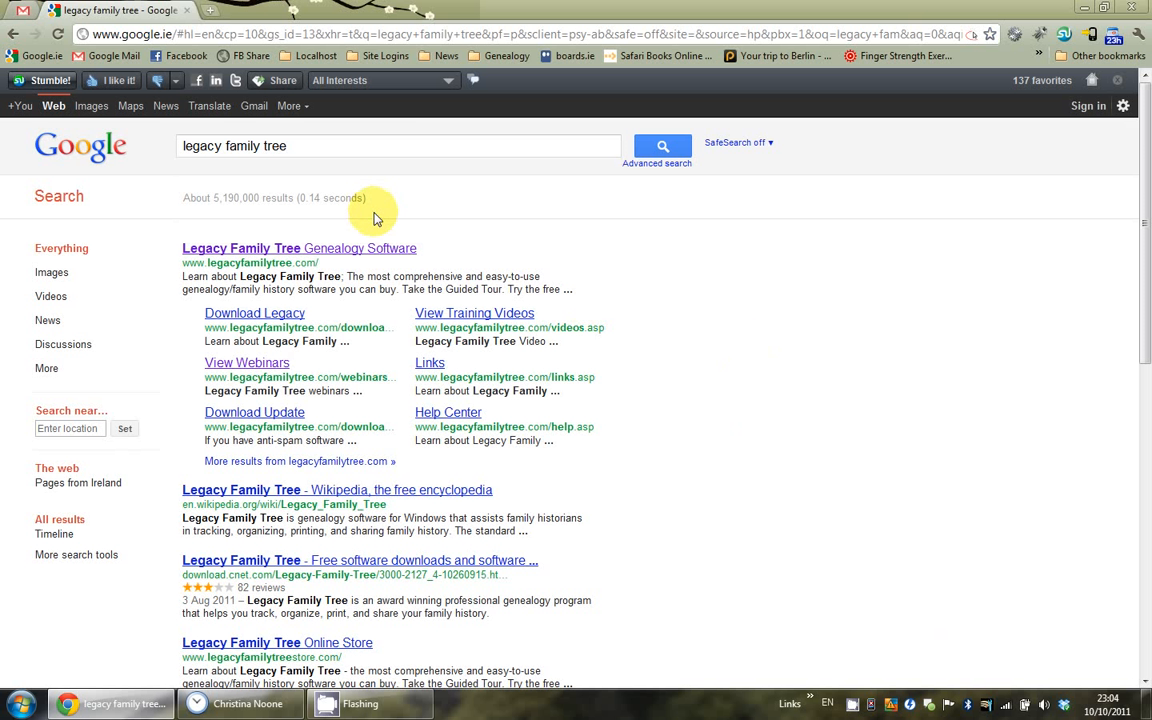
Step: Go from the first result to the free Standard Edition 7.5 download form
left_click(361, 252)
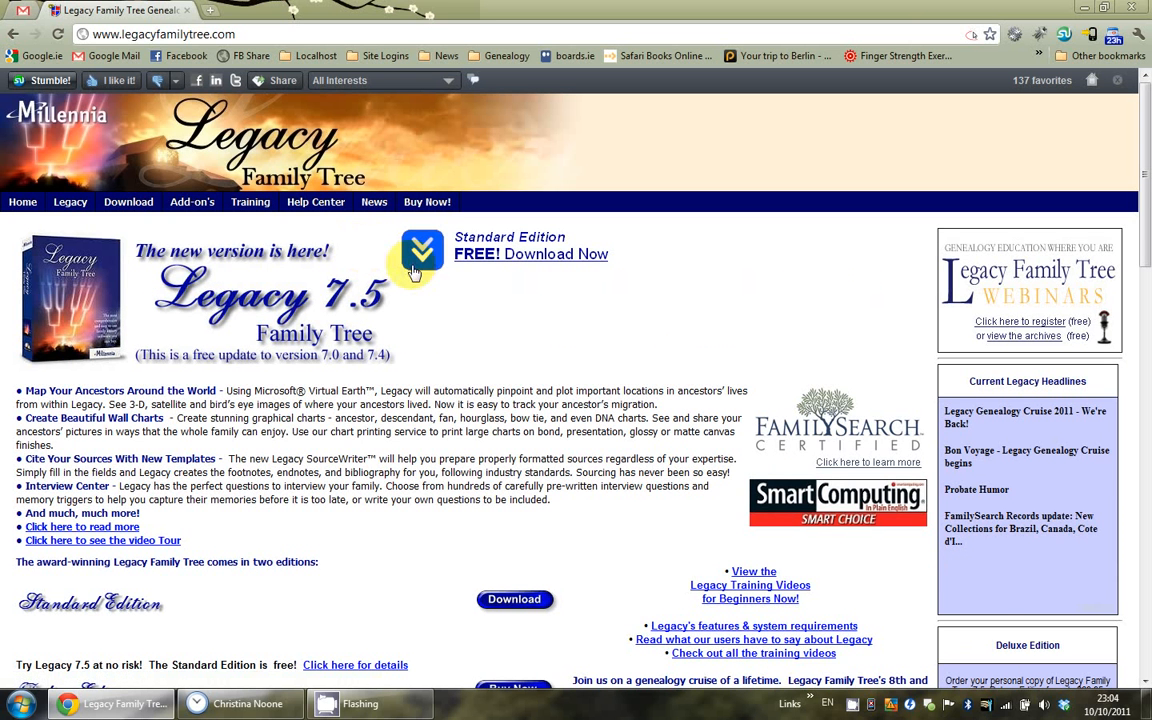
left_click(468, 257)
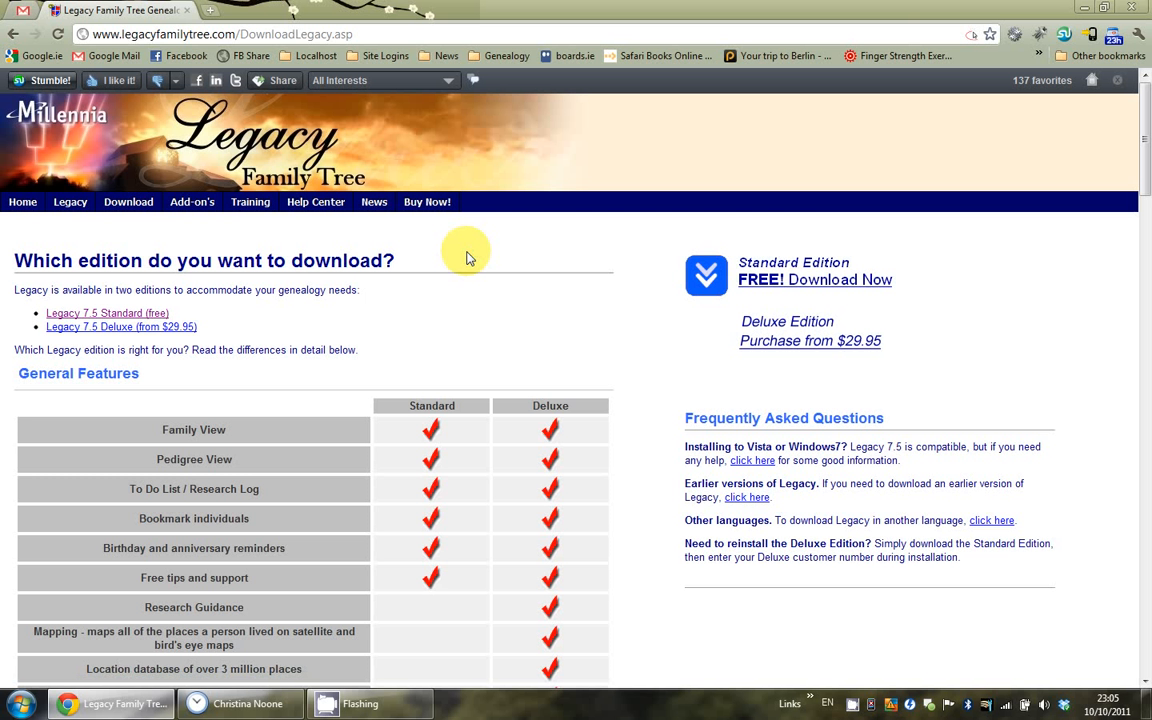
left_click(702, 283)
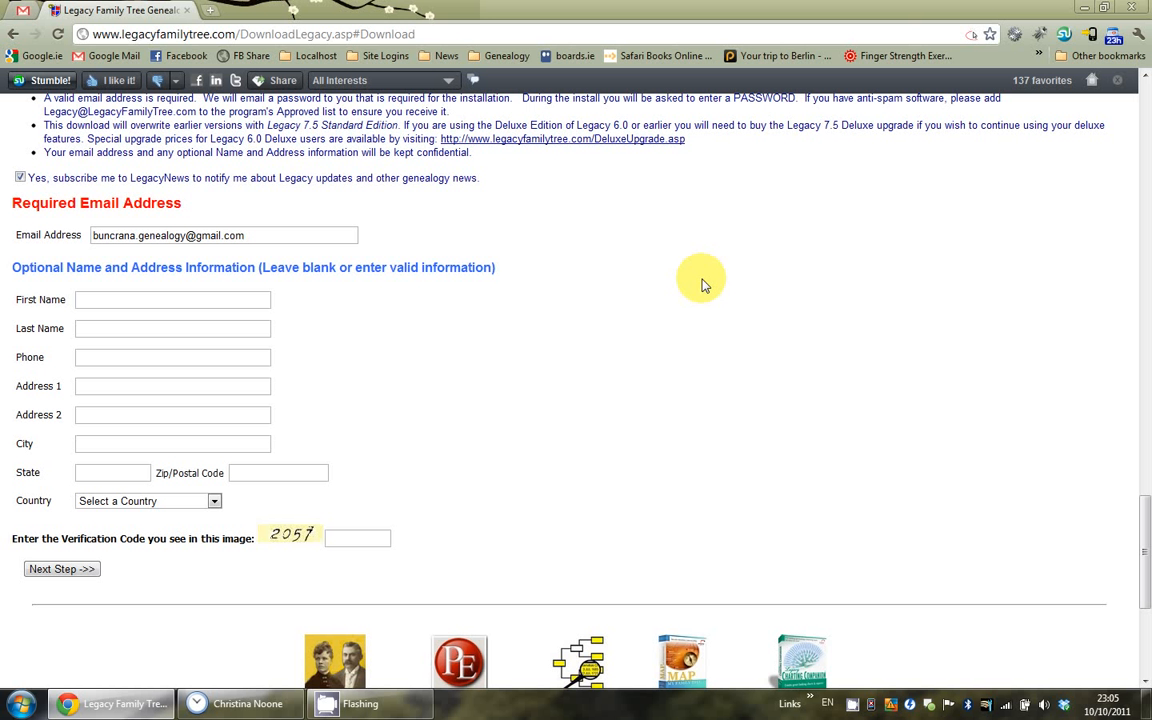
Step: Leave LegacyNews unchecked, keep the prefilled email, enter the verification code and submit
left_click(18, 178)
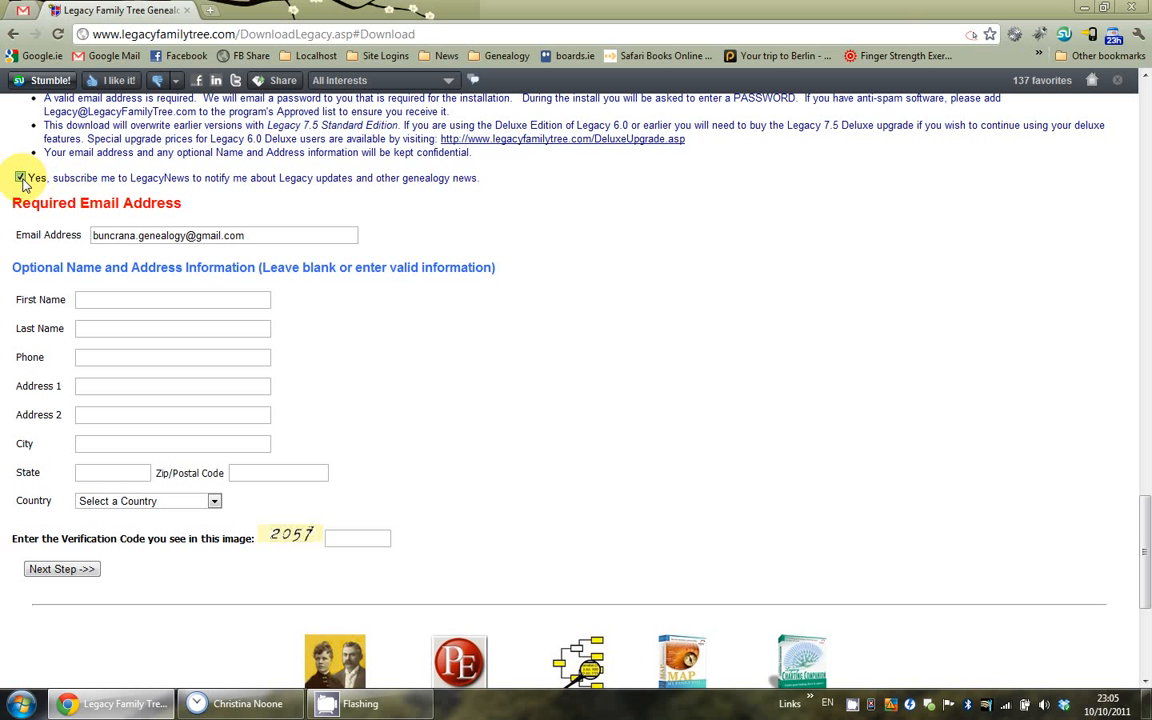
left_click(20, 178)
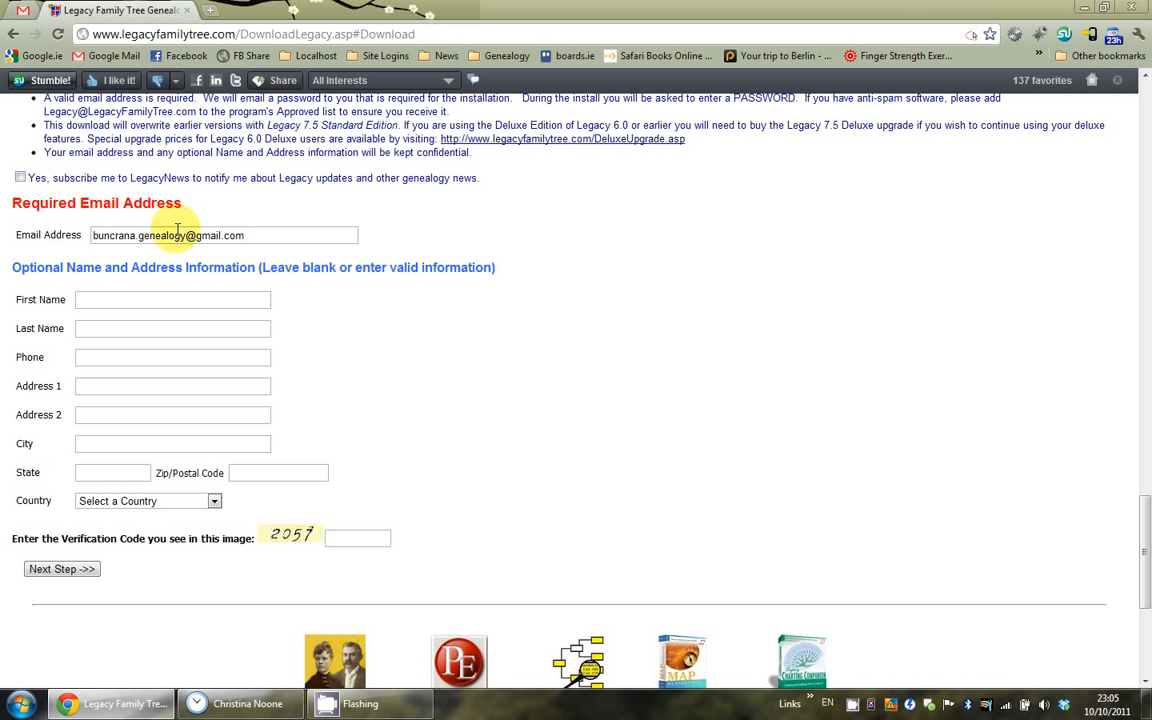
left_click(257, 234)
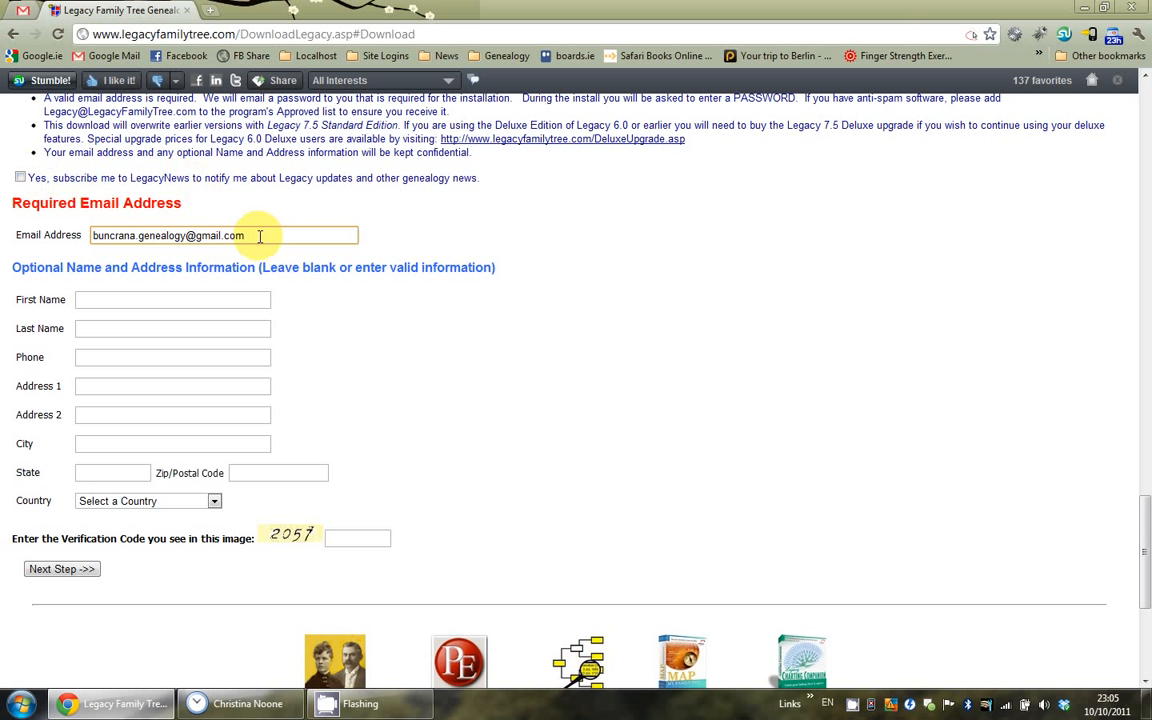
left_click_drag(260, 235, 85, 231)
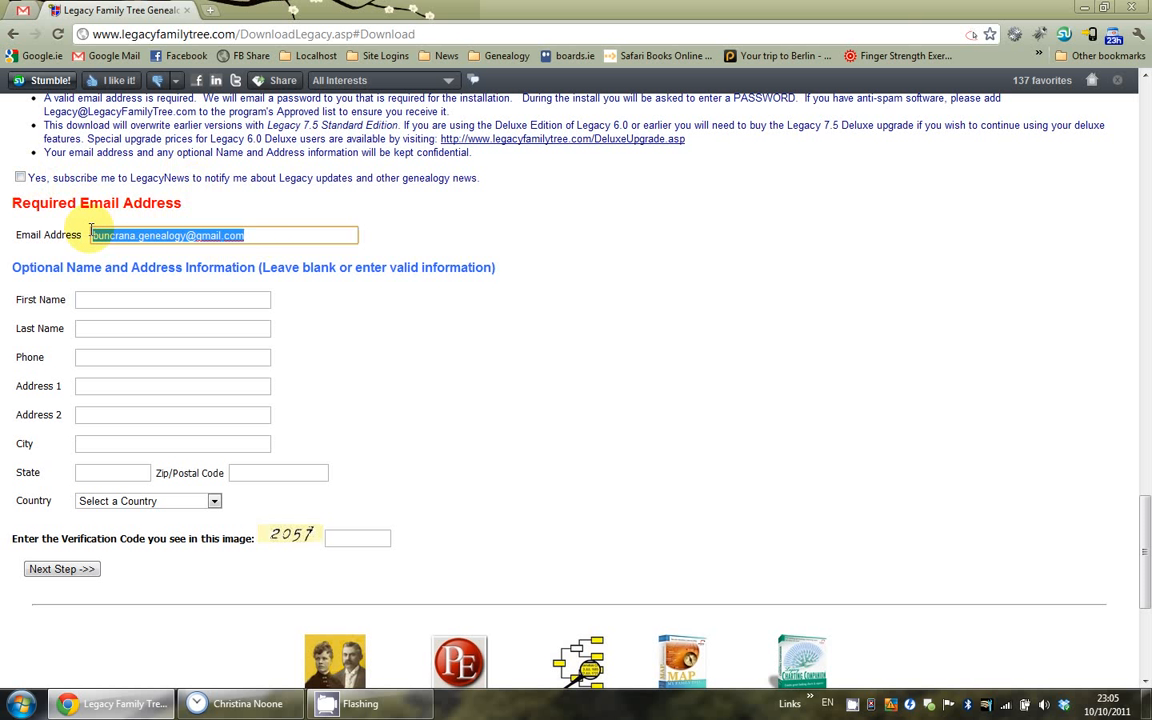
left_click(278, 233)
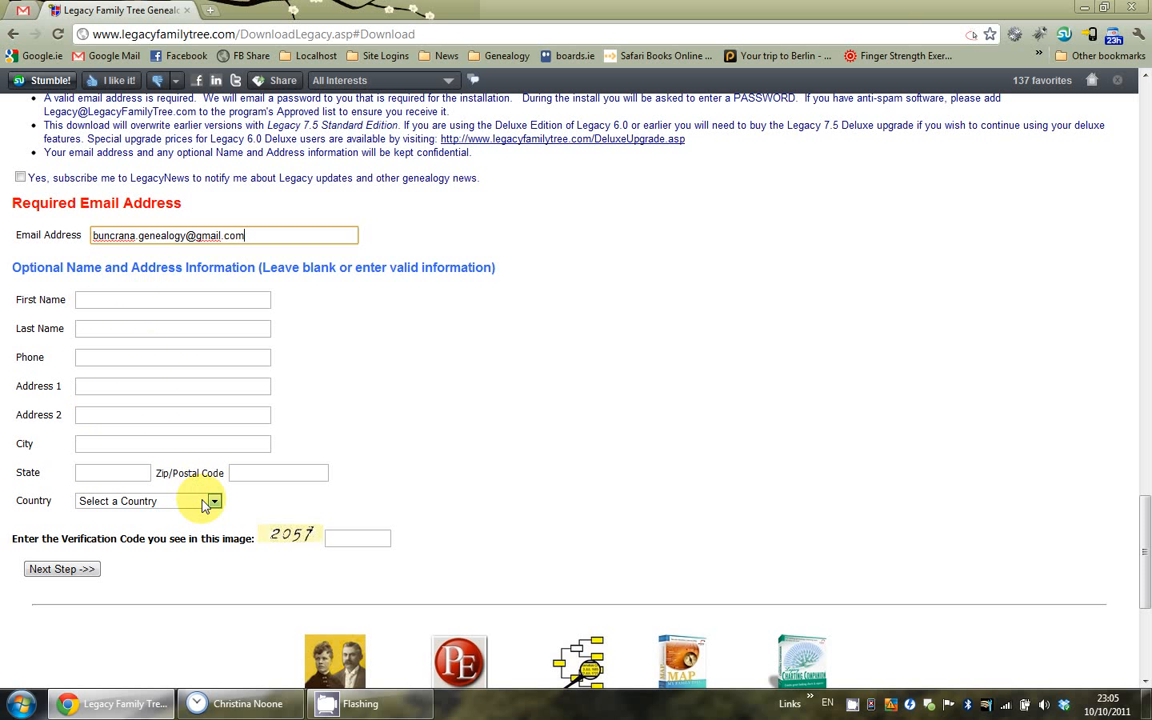
left_click(344, 537)
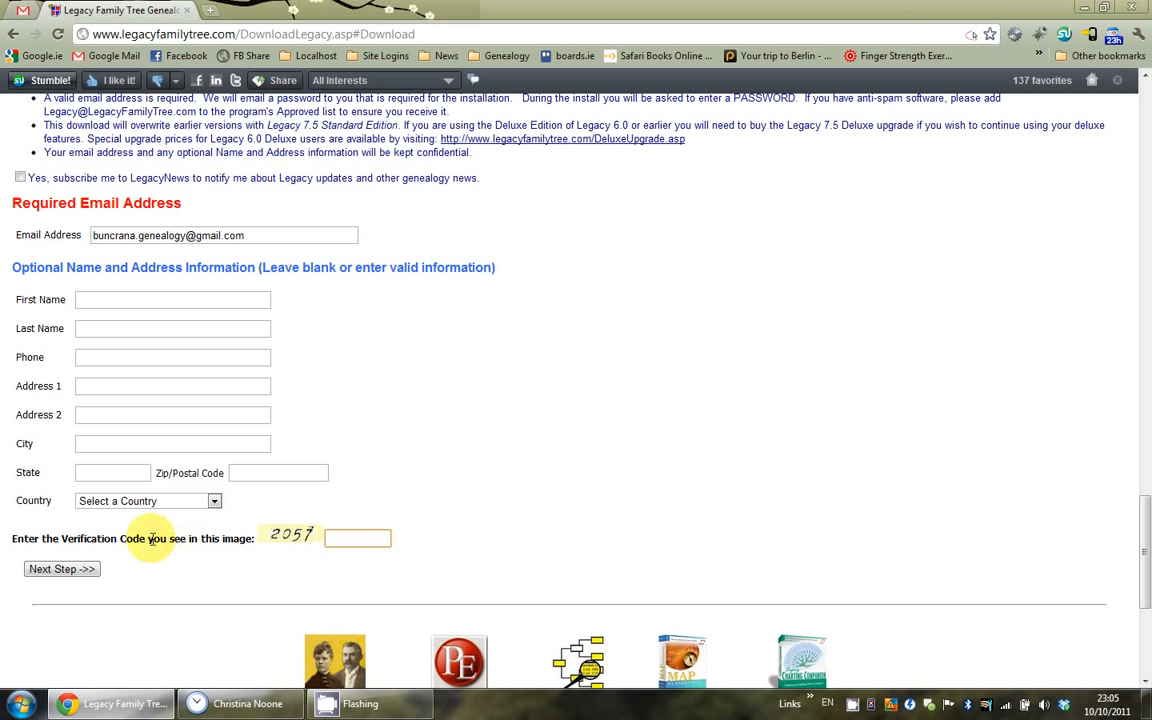
type("2057")
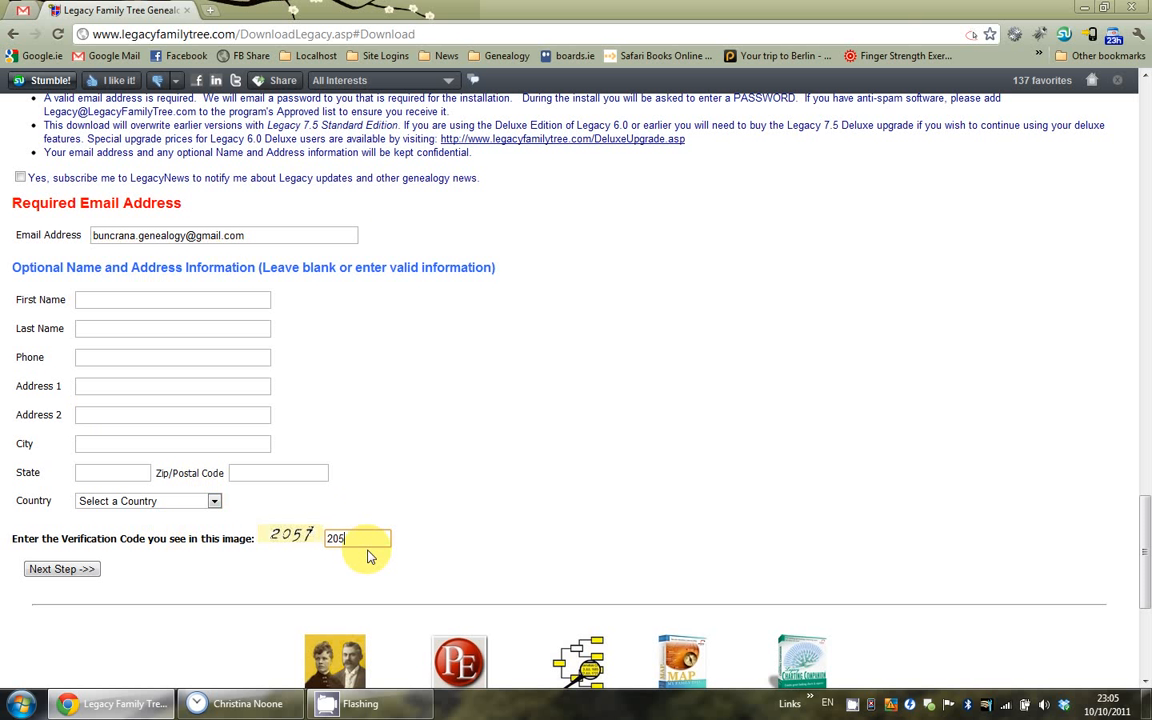
left_click(88, 580)
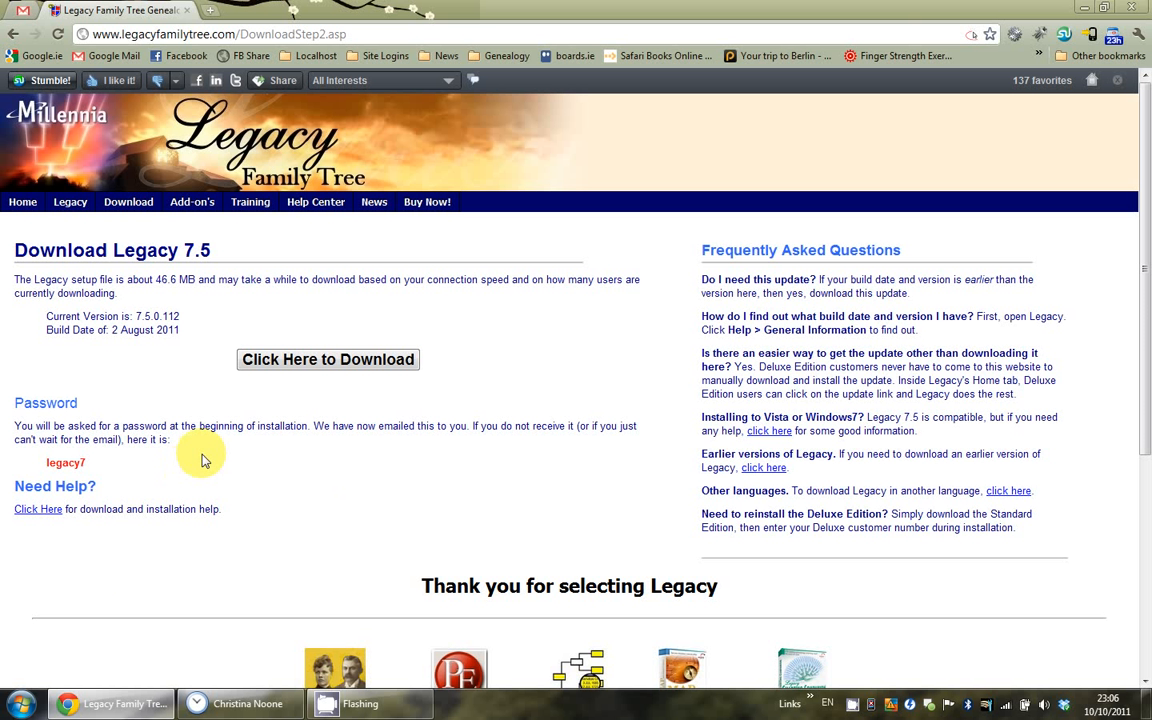
Step: Start the Legacy7Setup download, cancel saving a duplicate to Desktop, and show the desktop
double_click(70, 465)
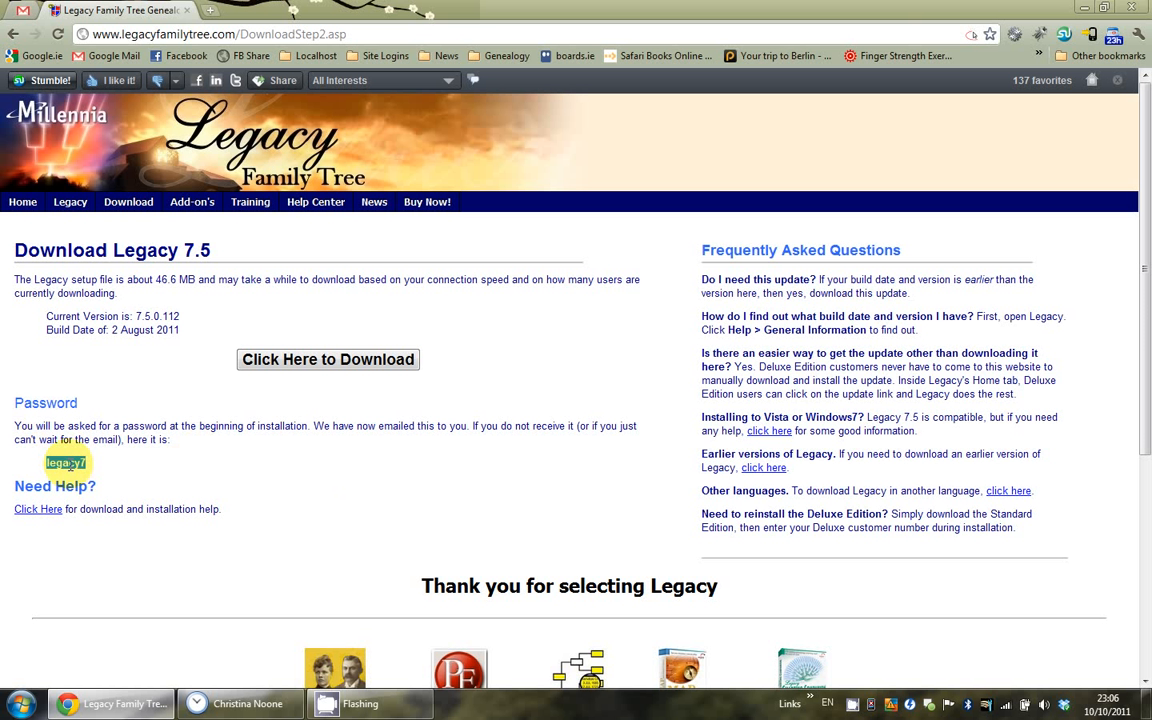
left_click(178, 470)
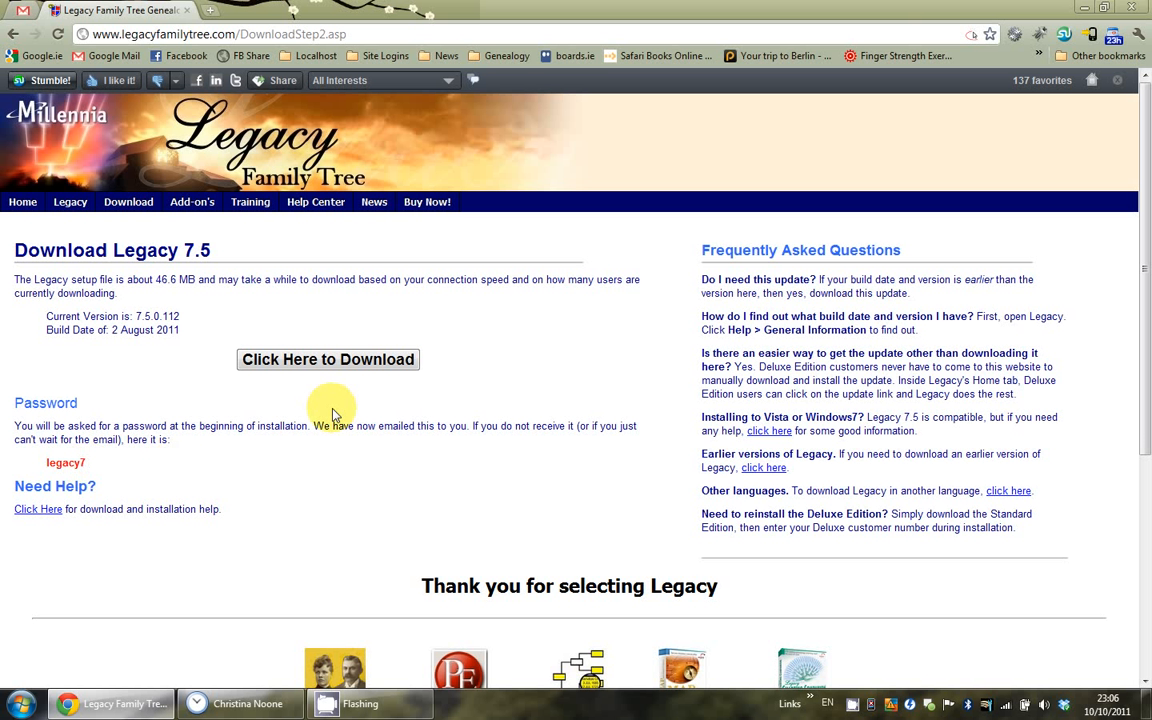
left_click(329, 366)
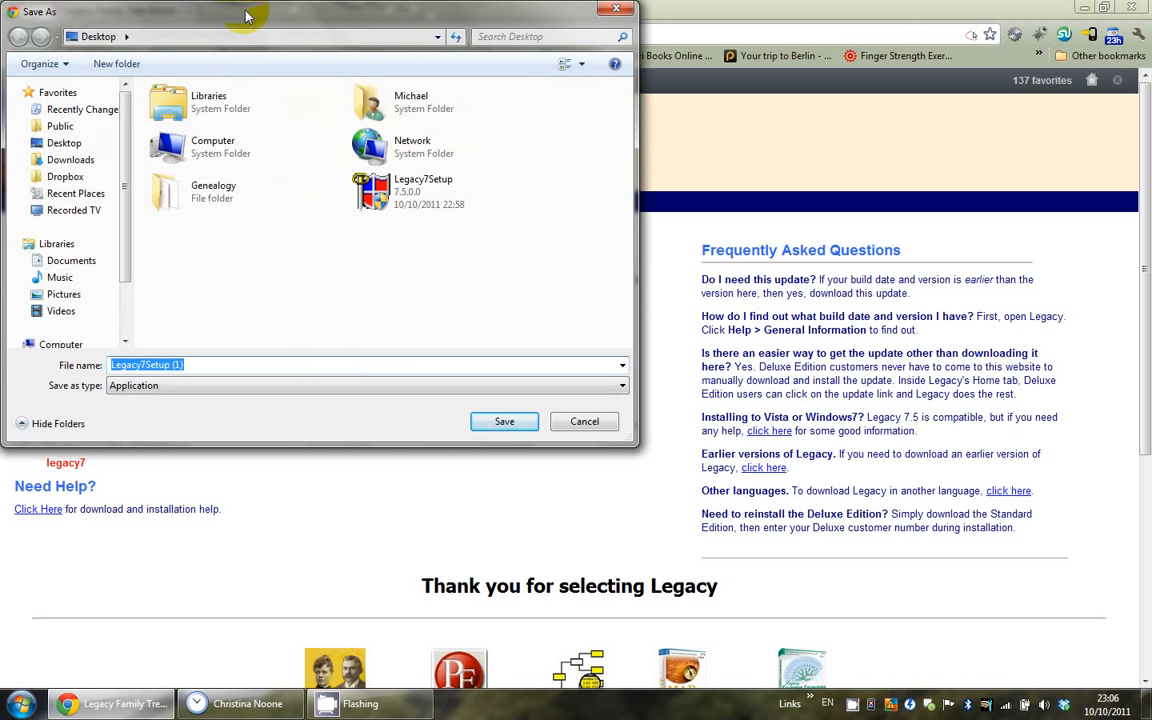
left_click_drag(252, 8, 352, 48)
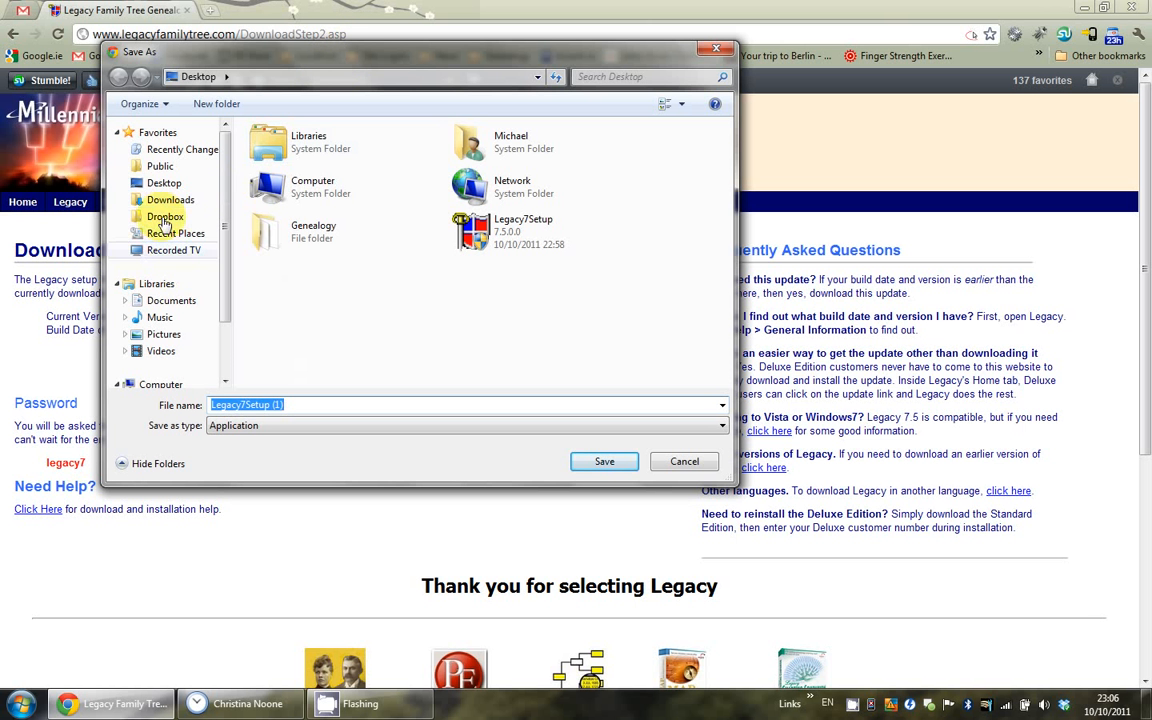
left_click(163, 184)
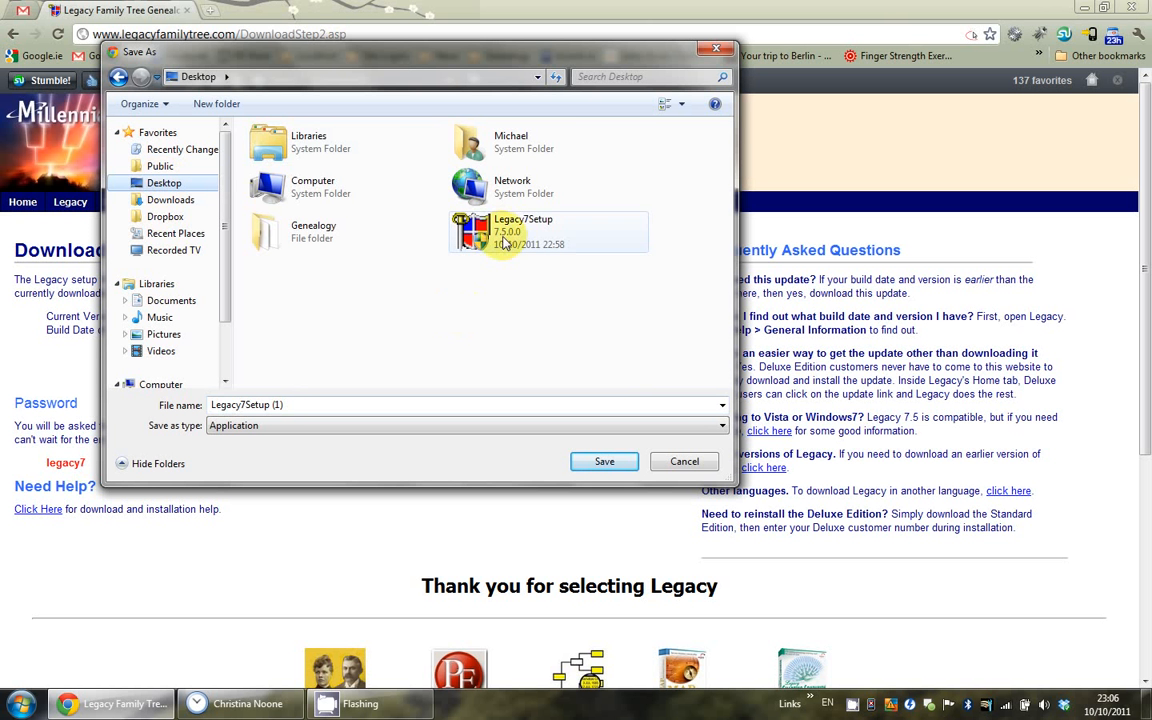
left_click(684, 462)
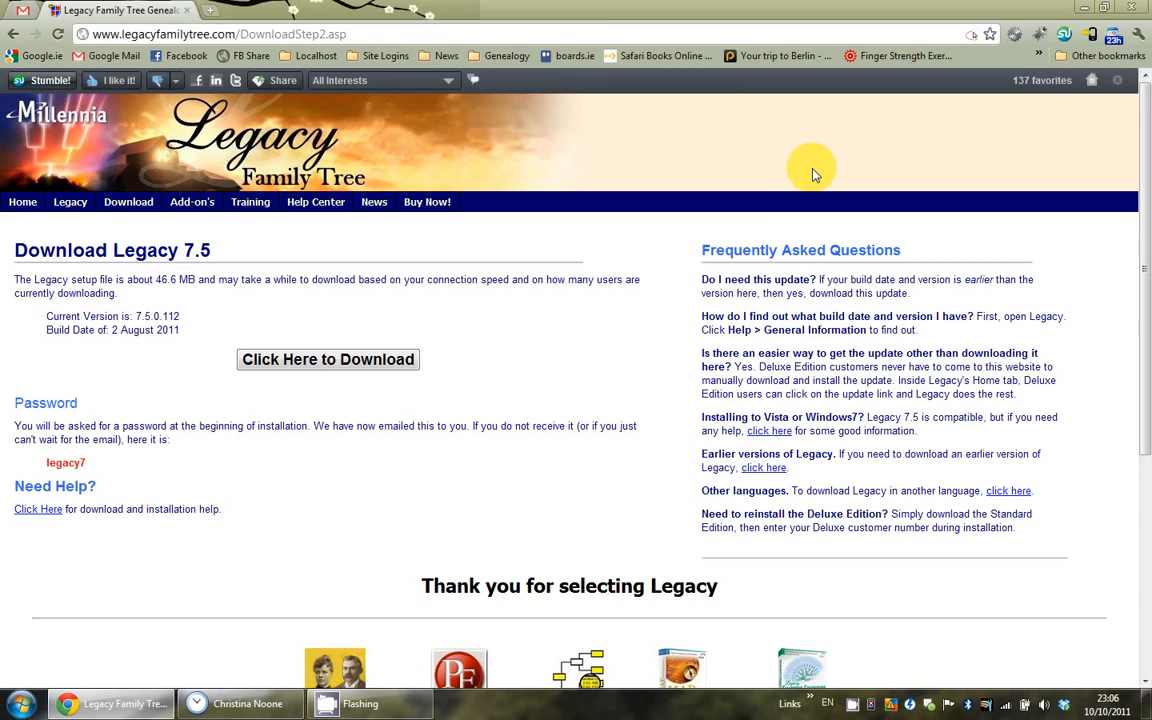
key("super+d")
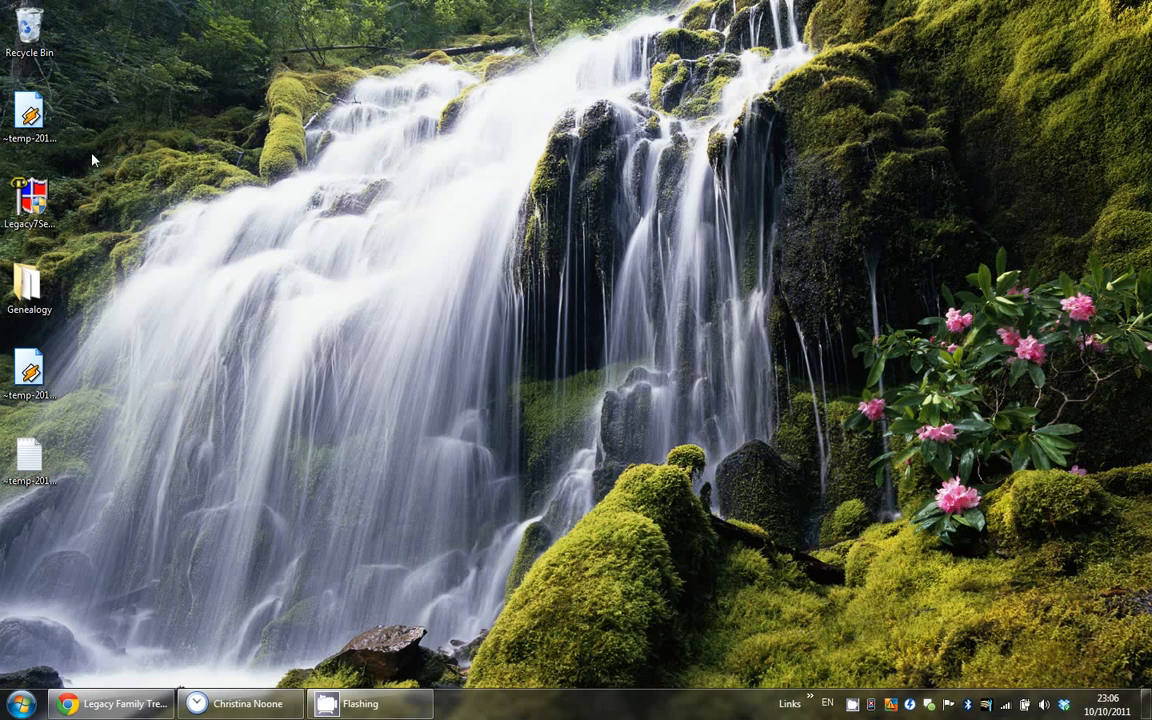
Step: Launch the Legacy7Setup installer from its desktop icon
left_click(30, 205)
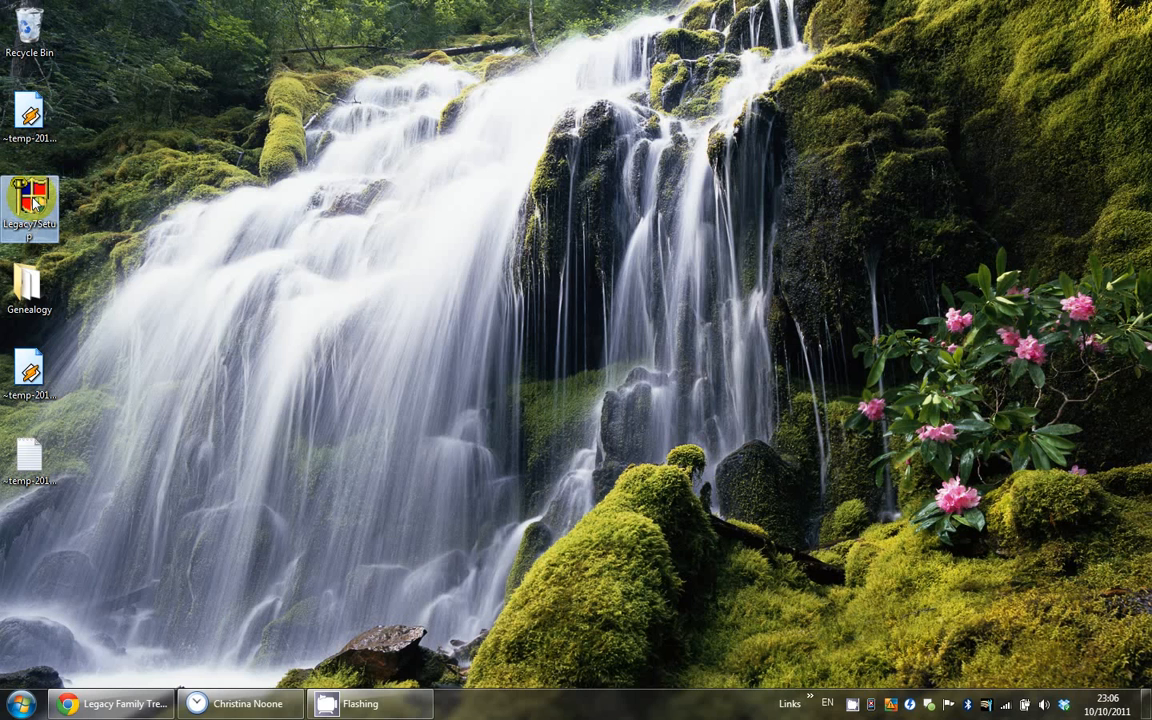
double_click(35, 203)
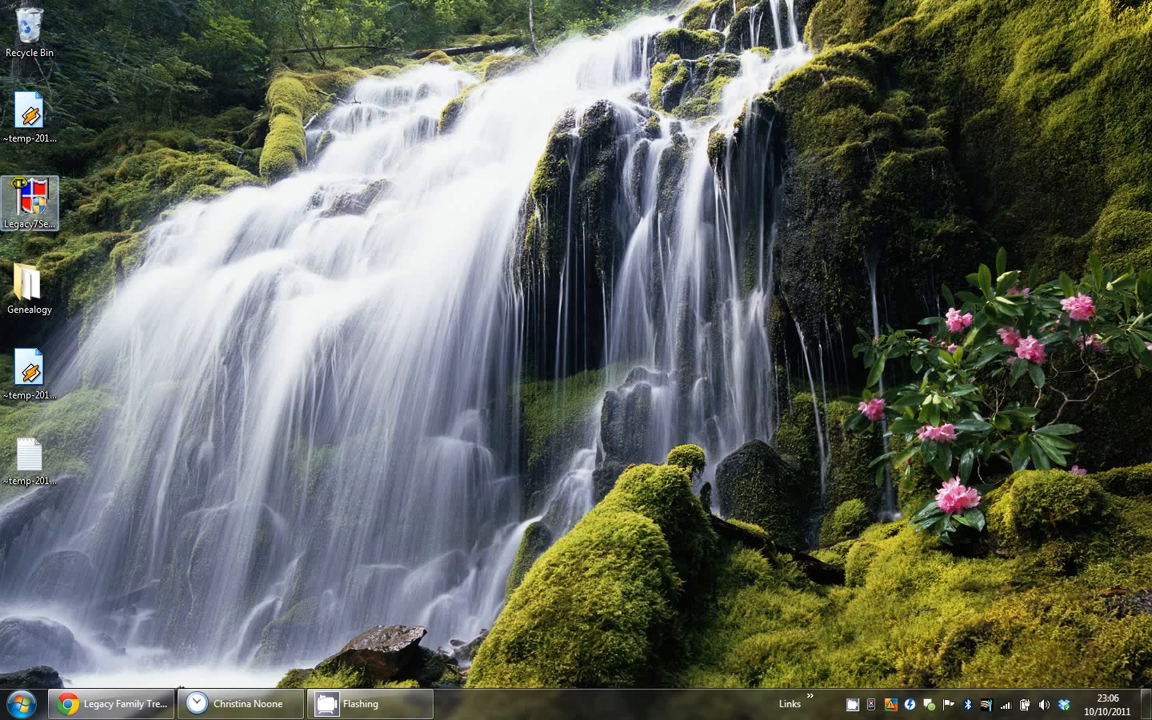
left_click(637, 383)
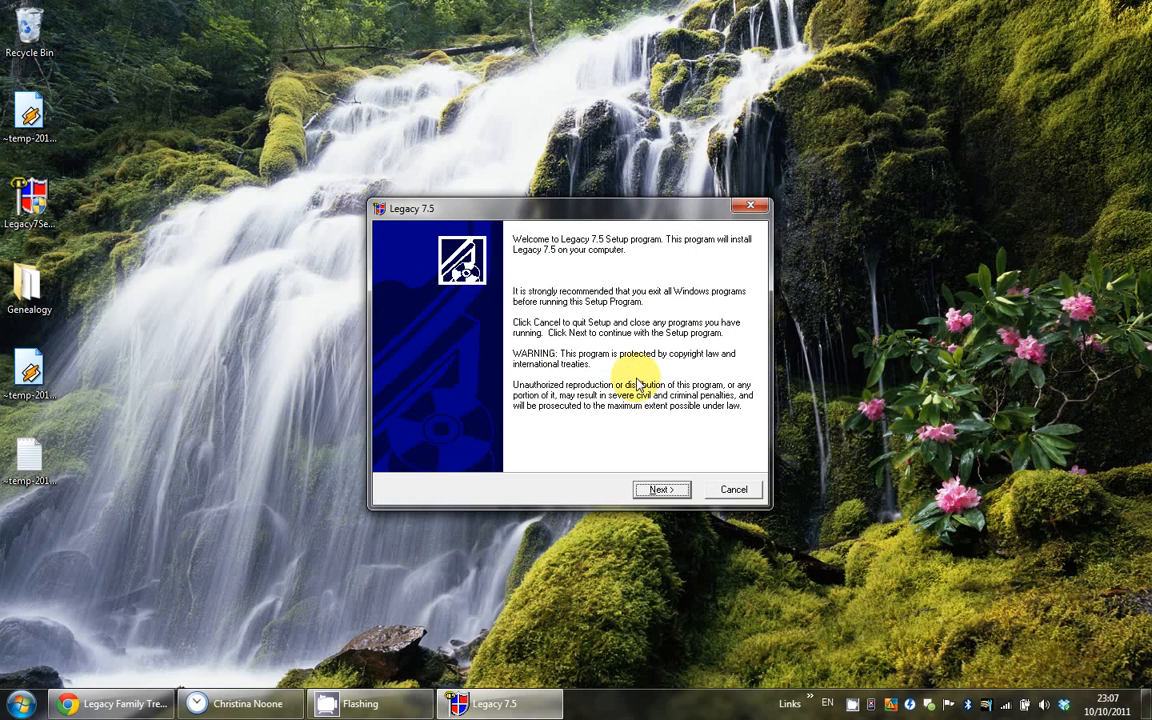
Step: Pass the welcome page, accept the default install folder, and finish installing Legacy 7.5
left_click(659, 490)
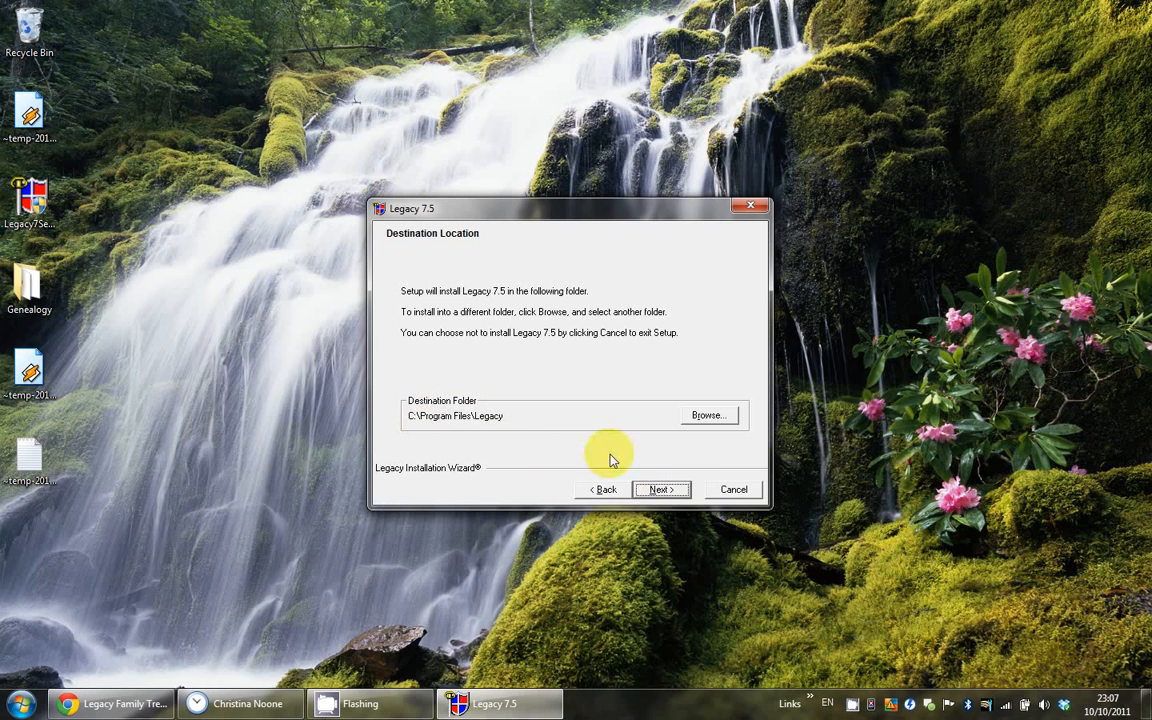
left_click(662, 490)
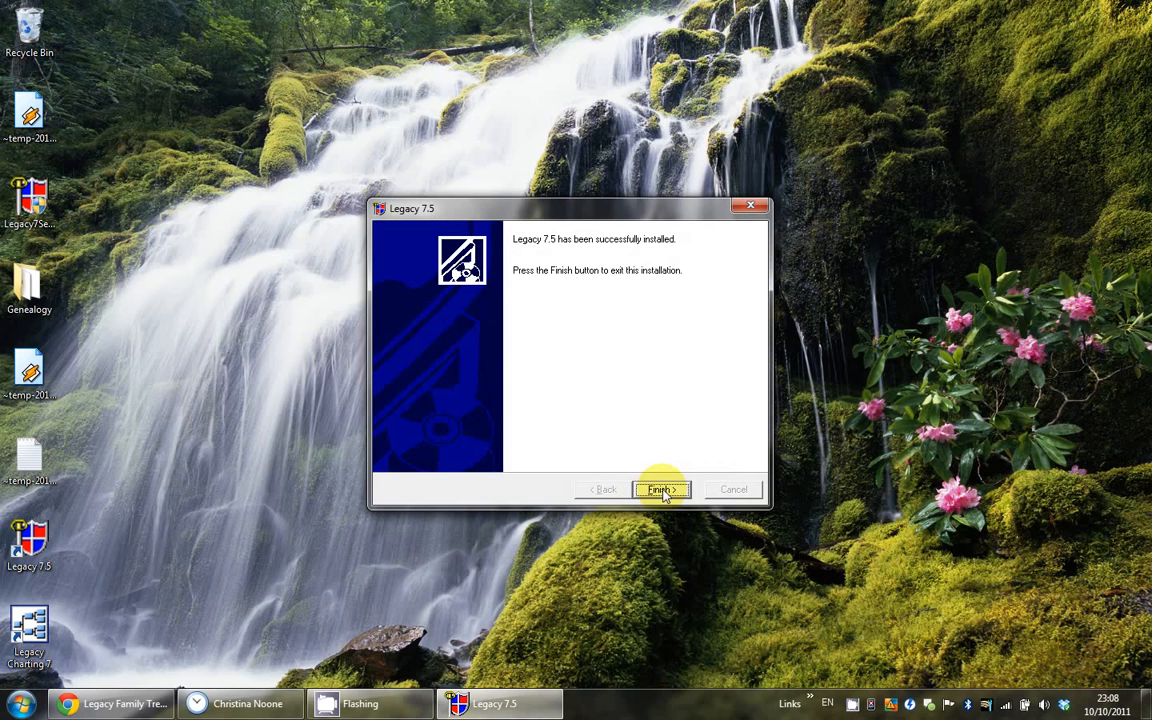
left_click(662, 490)
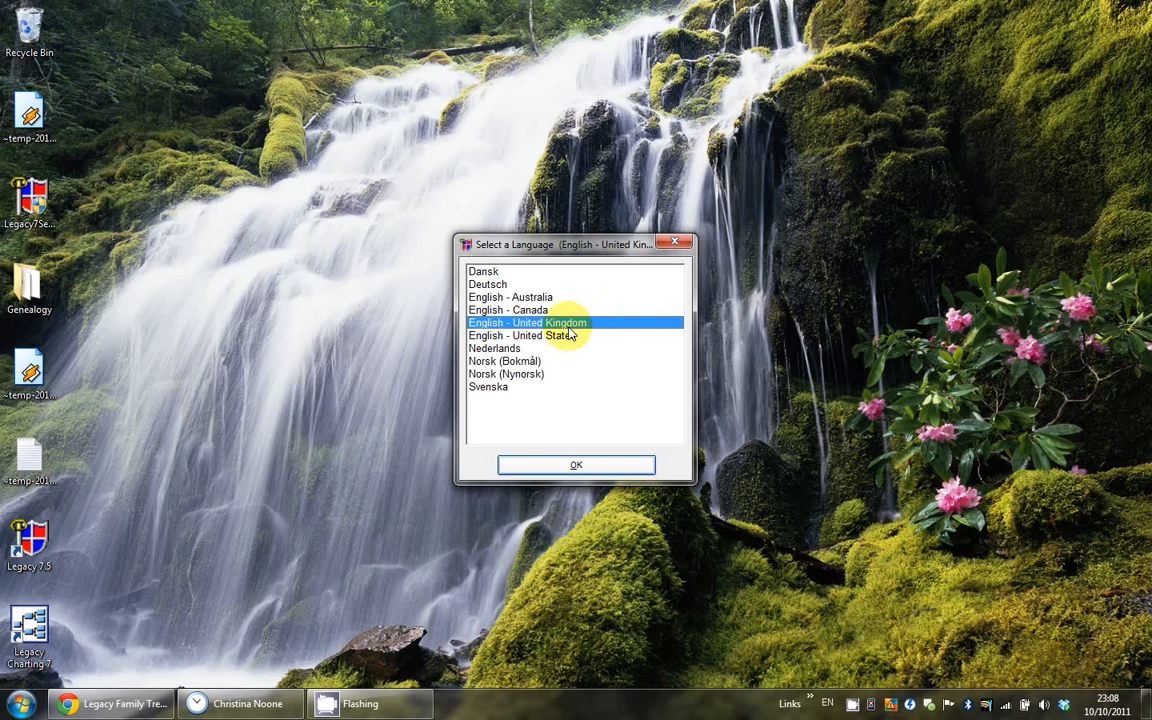
Step: Confirm English - United Kingdom and pick the free Standard Edition of Legacy
left_click(567, 466)
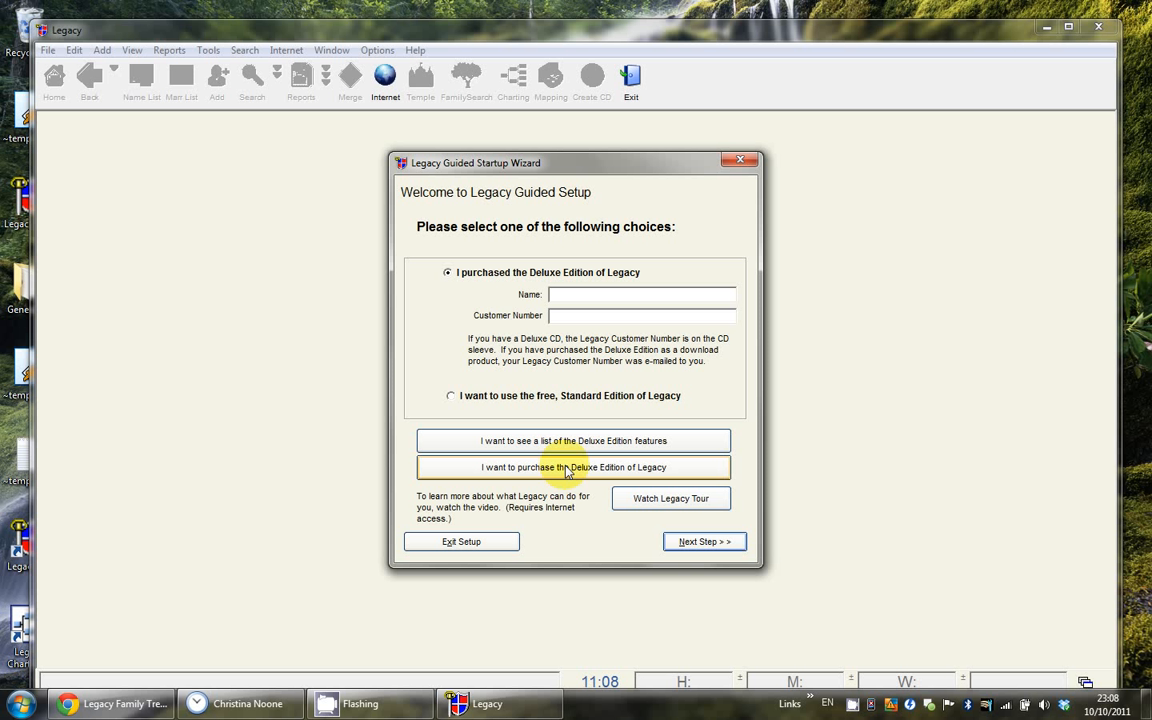
left_click(524, 397)
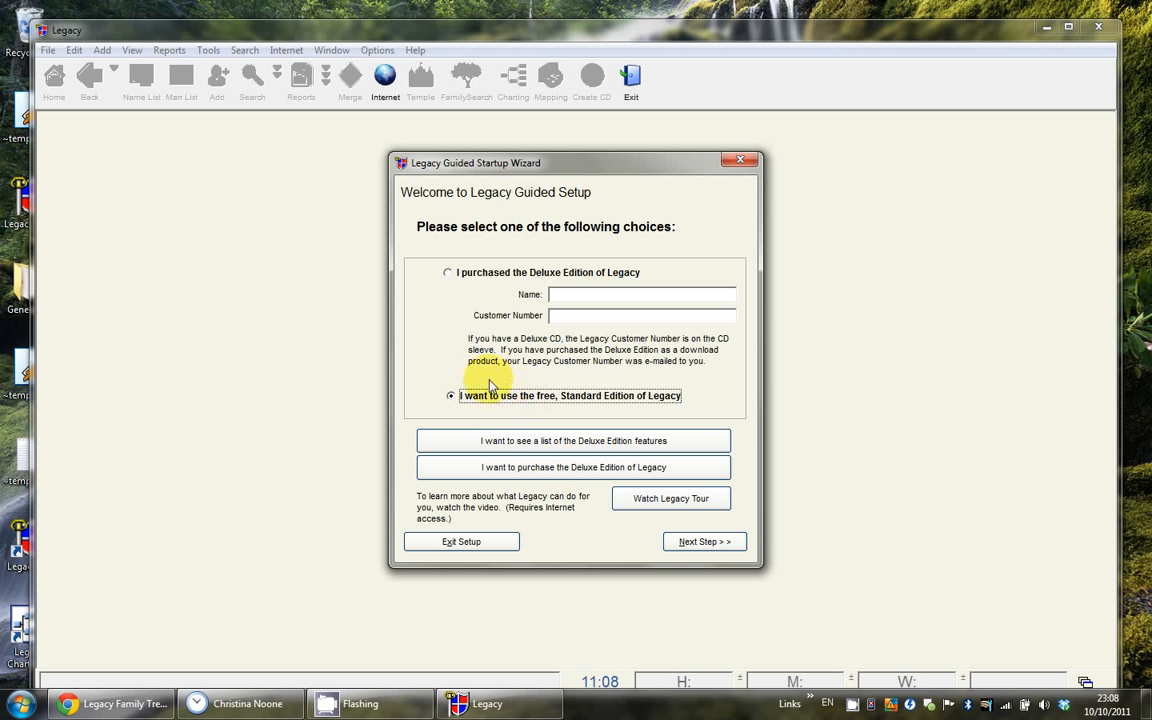
left_click(692, 543)
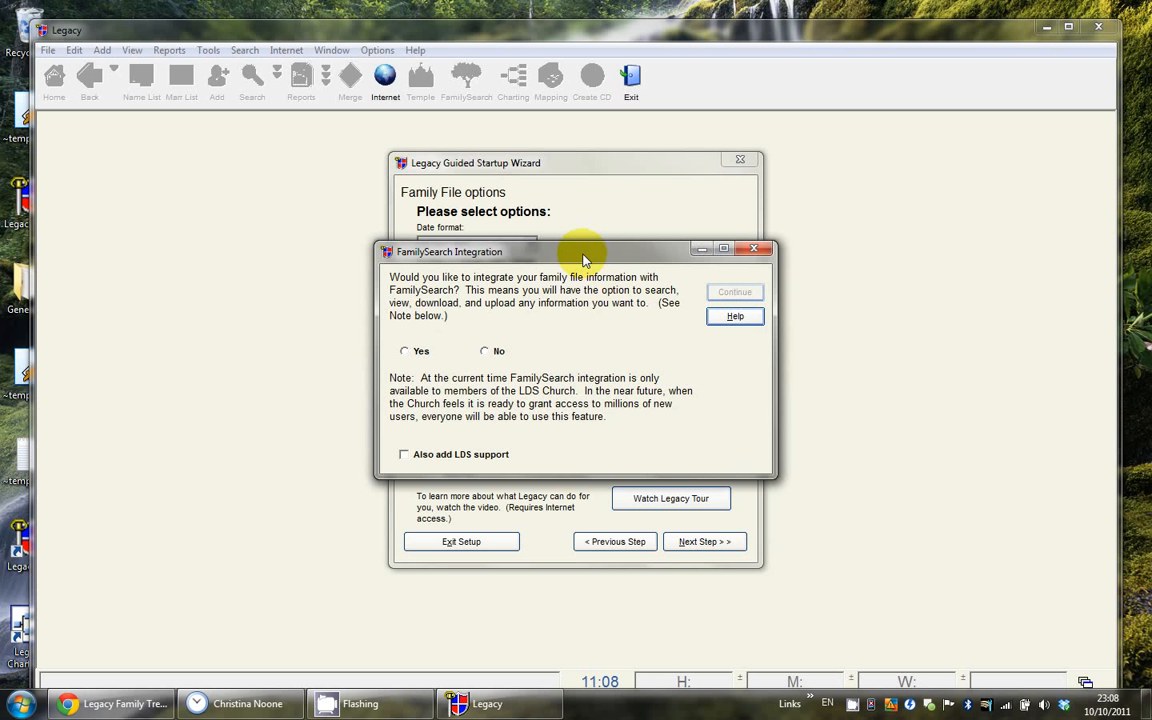
Step: Answer No to FamilySearch integration, leave dates as 21 Apr 1953, and uncheck LDS support
left_click(494, 350)
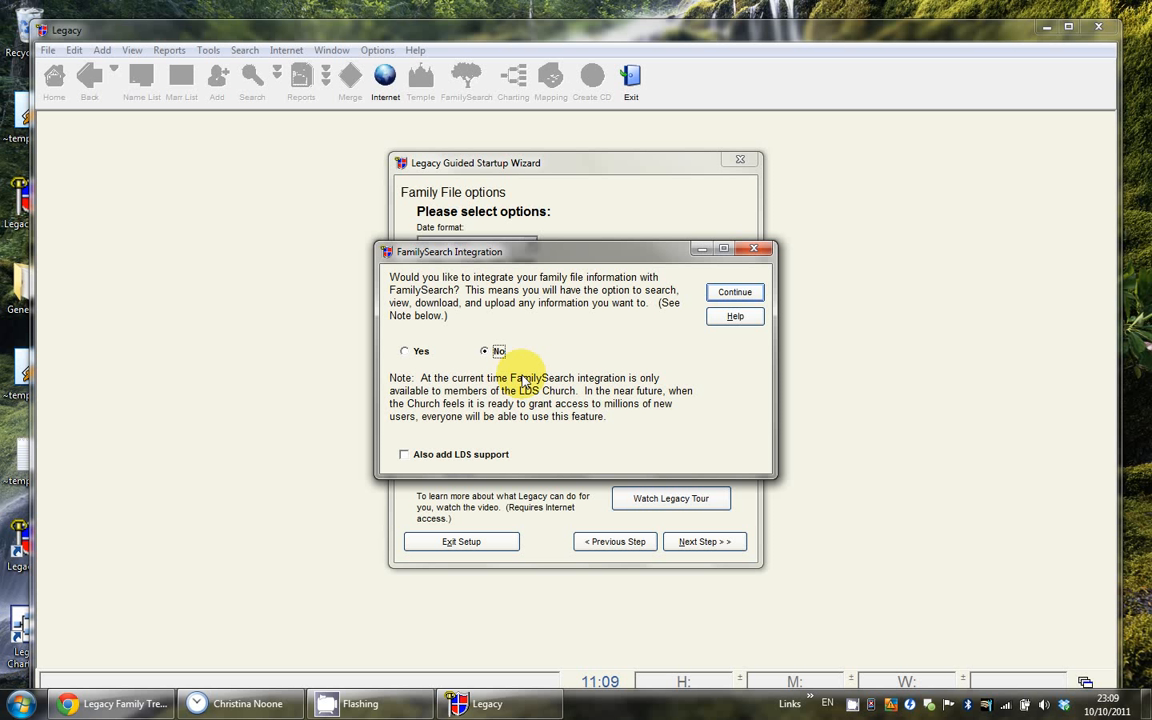
left_click(729, 298)
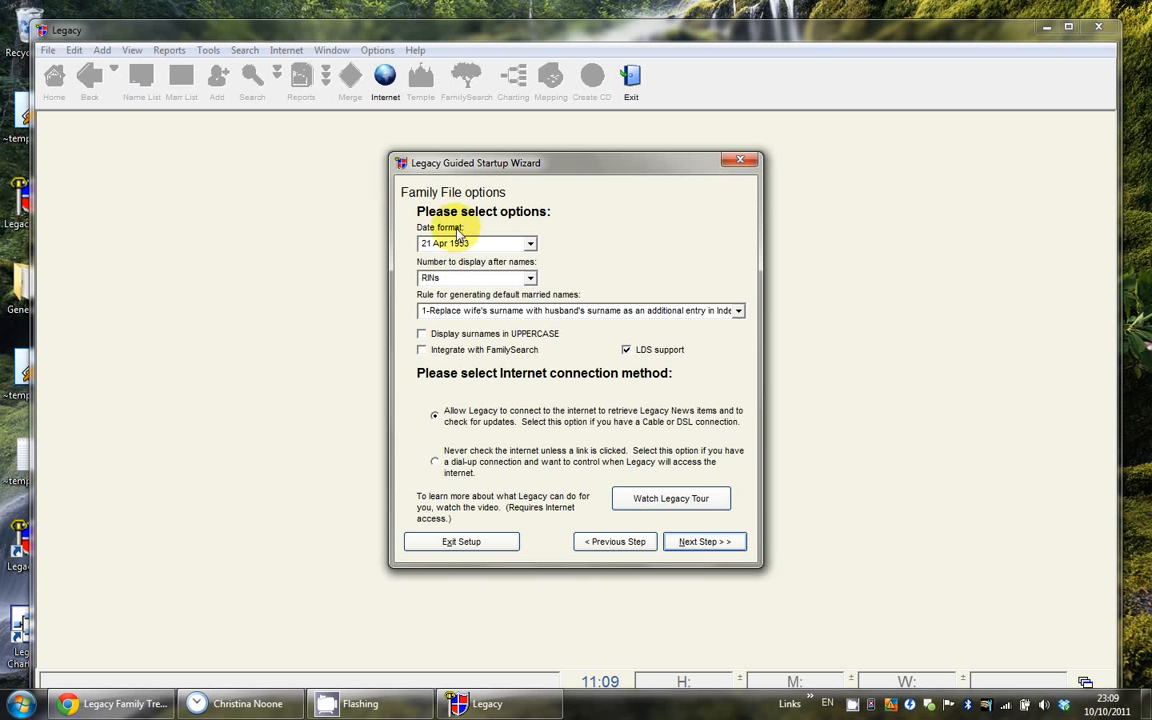
left_click(529, 244)
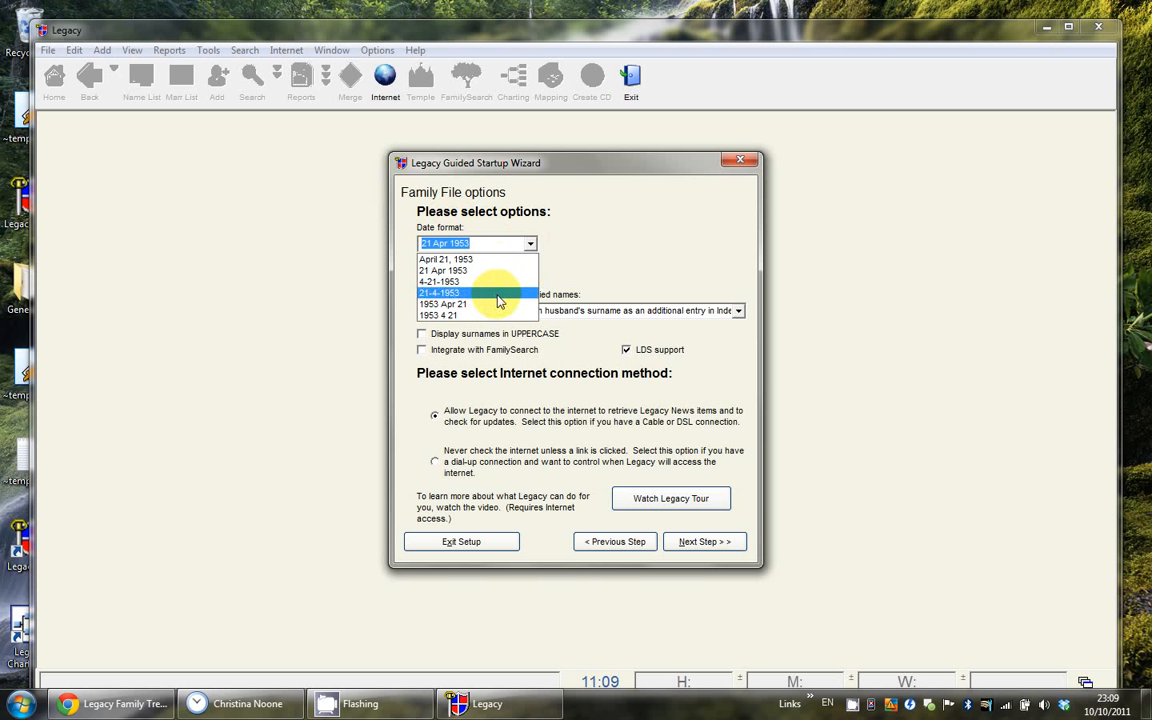
left_click(556, 244)
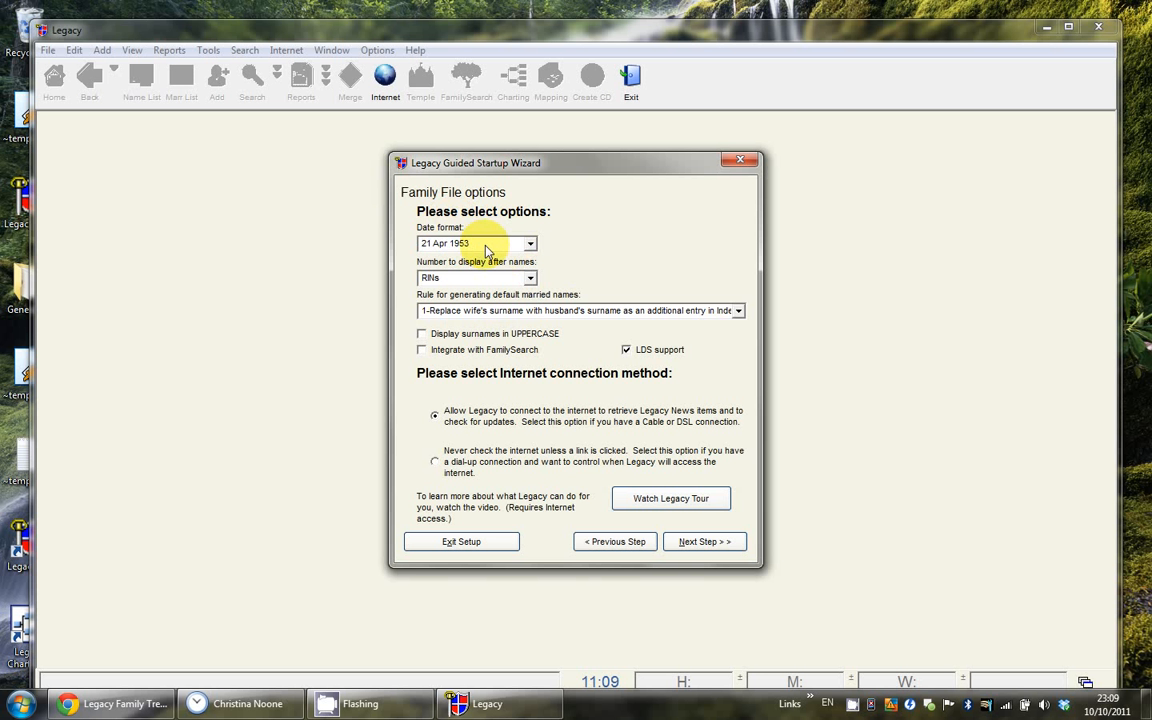
double_click(451, 246)
left_click(451, 246)
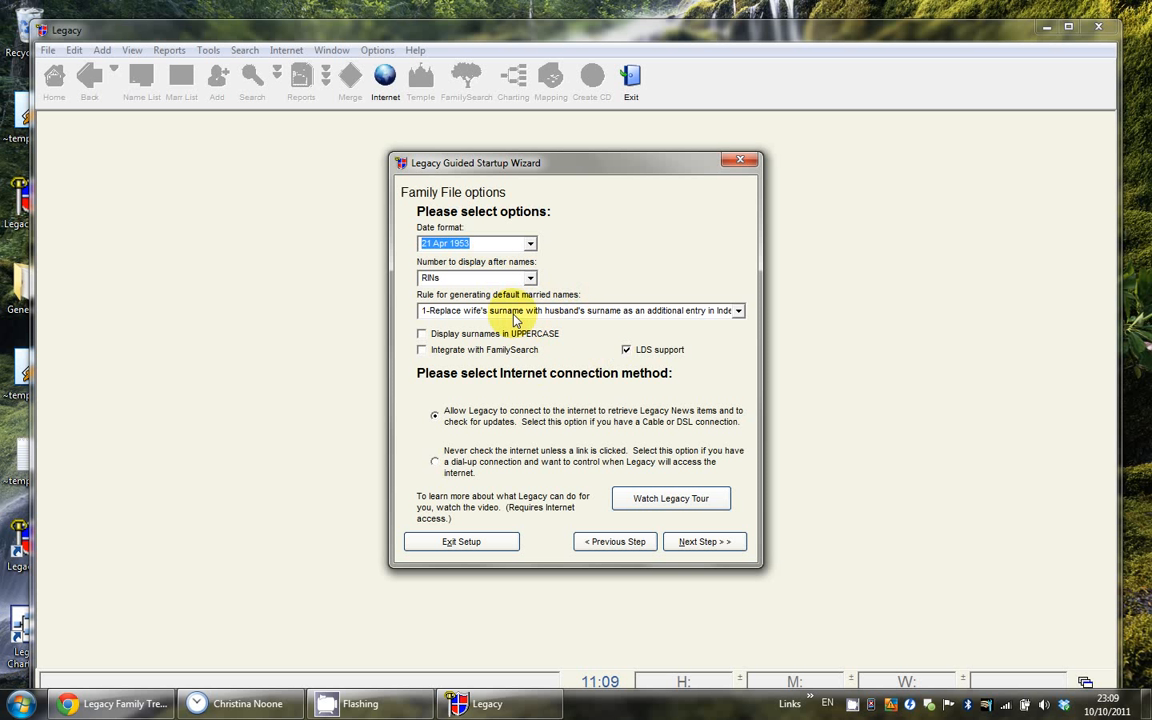
left_click(628, 352)
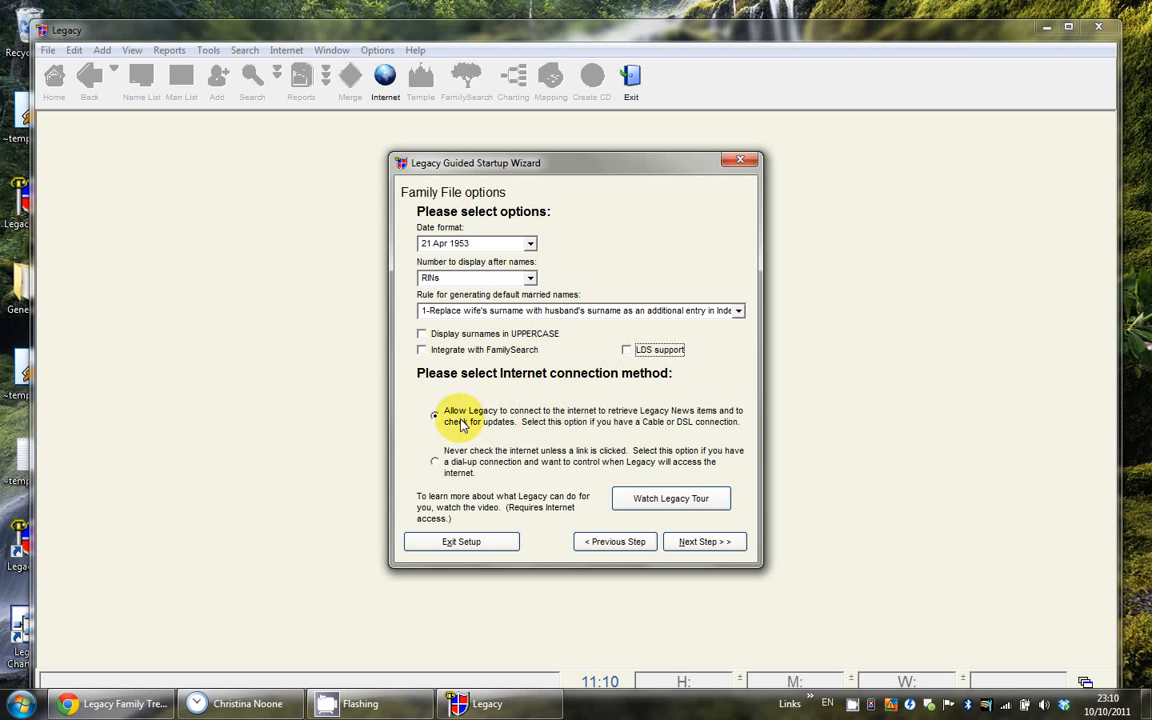
left_click(706, 543)
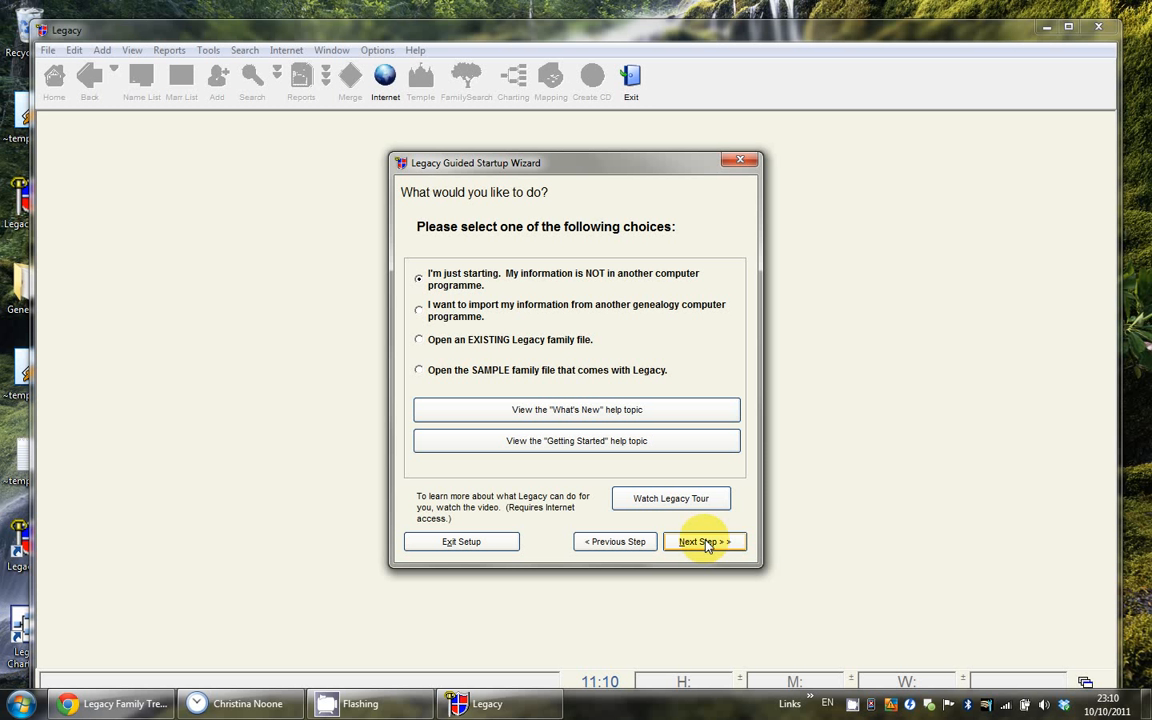
Step: Choose 'I'm just starting' with no existing data and continue
left_click(500, 285)
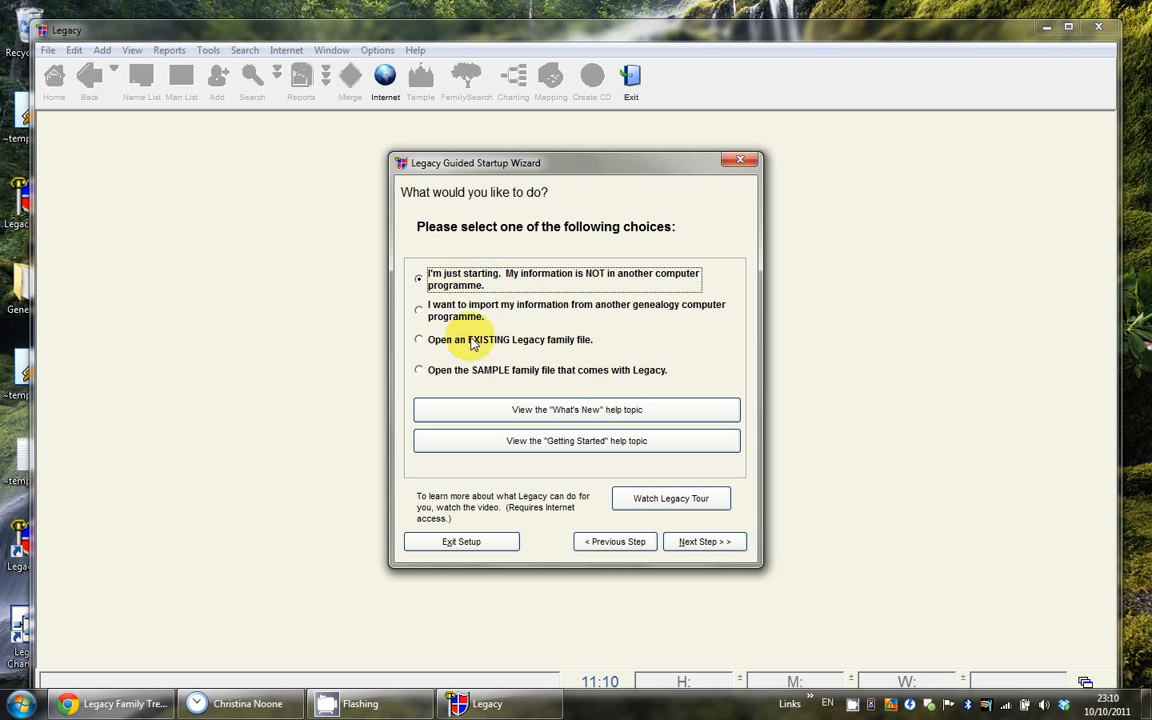
left_click(677, 546)
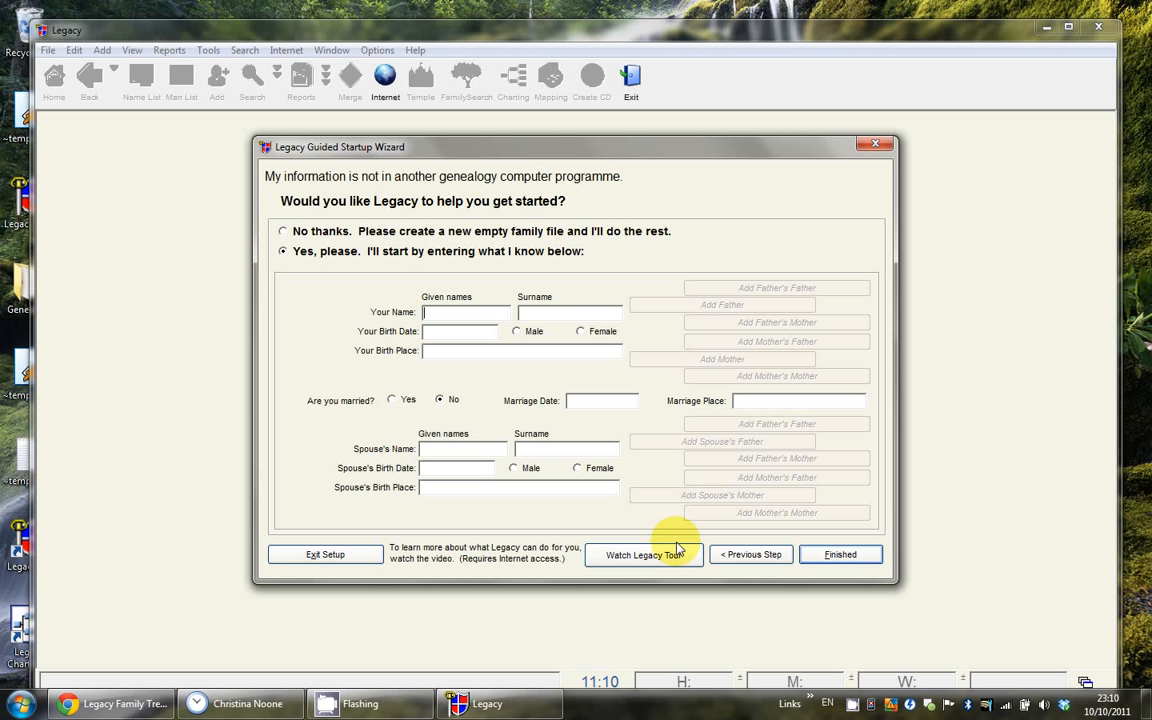
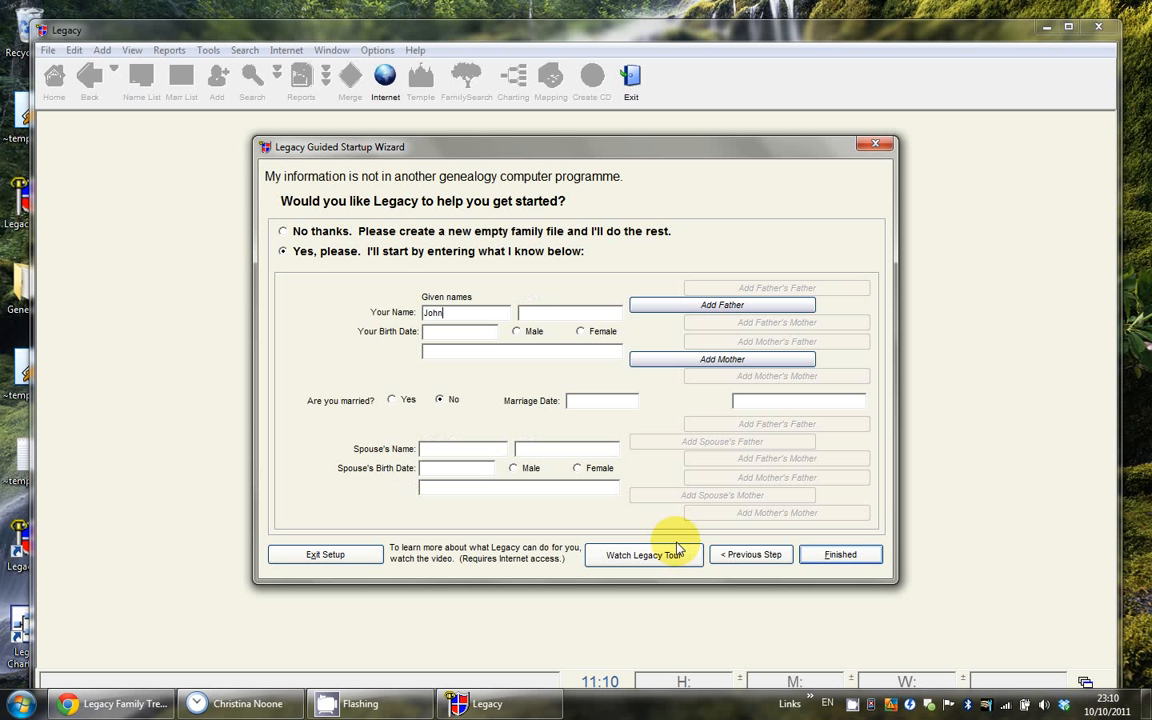
Step: Enter the person's given name and surname, birth date 1/1/1960, and mark him male
key("Tab")
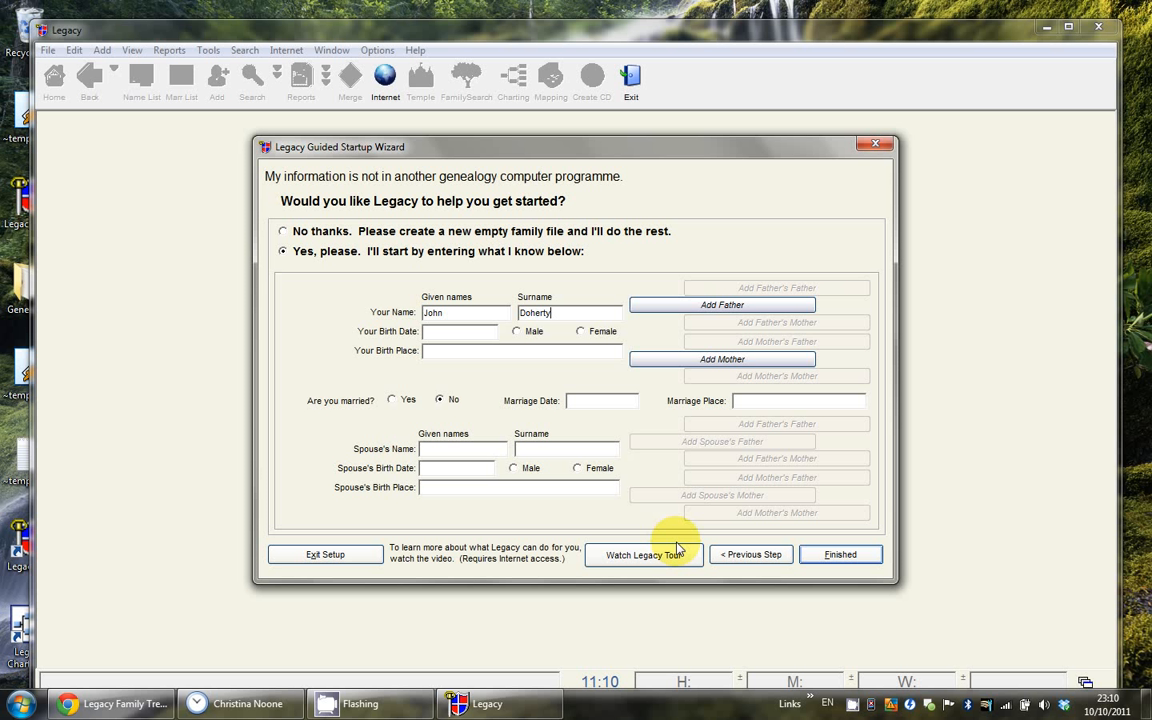
key("Tab")
type("1/1/1960")
key("Tab")
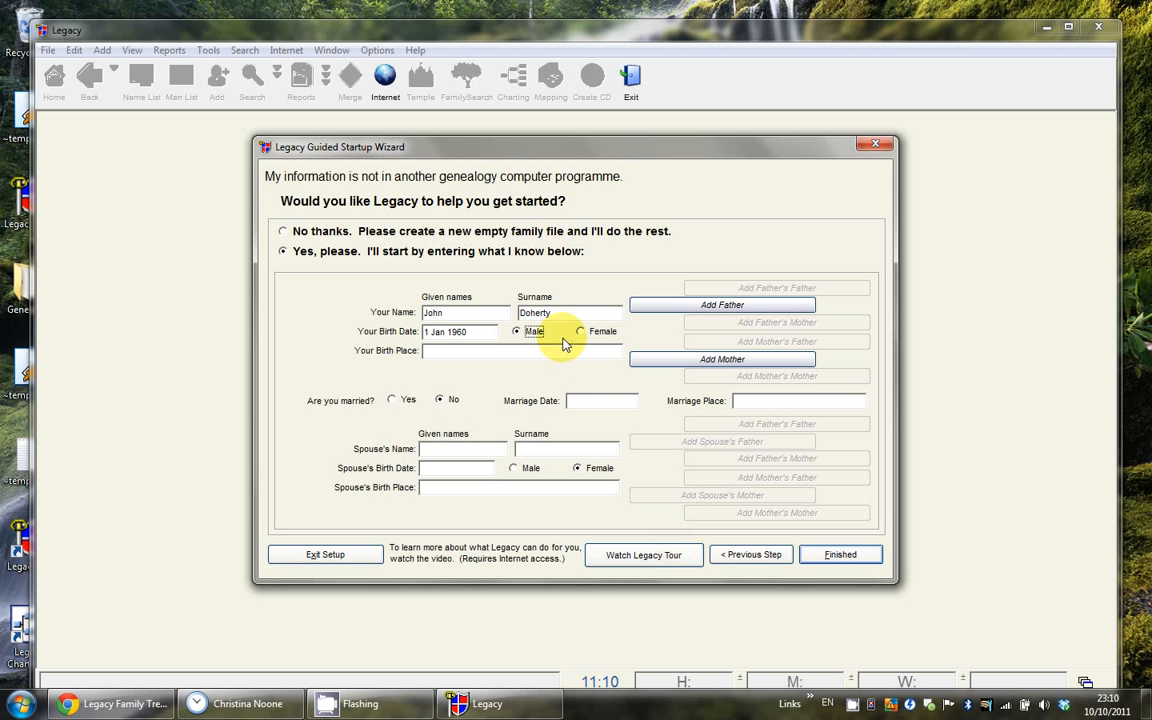
Step: Add birth place Cloontagh, Clonmany, Co. Donegal, Ireland and finish the wizard
left_click(455, 355)
type("Cloontagh, Clonmany, Co")
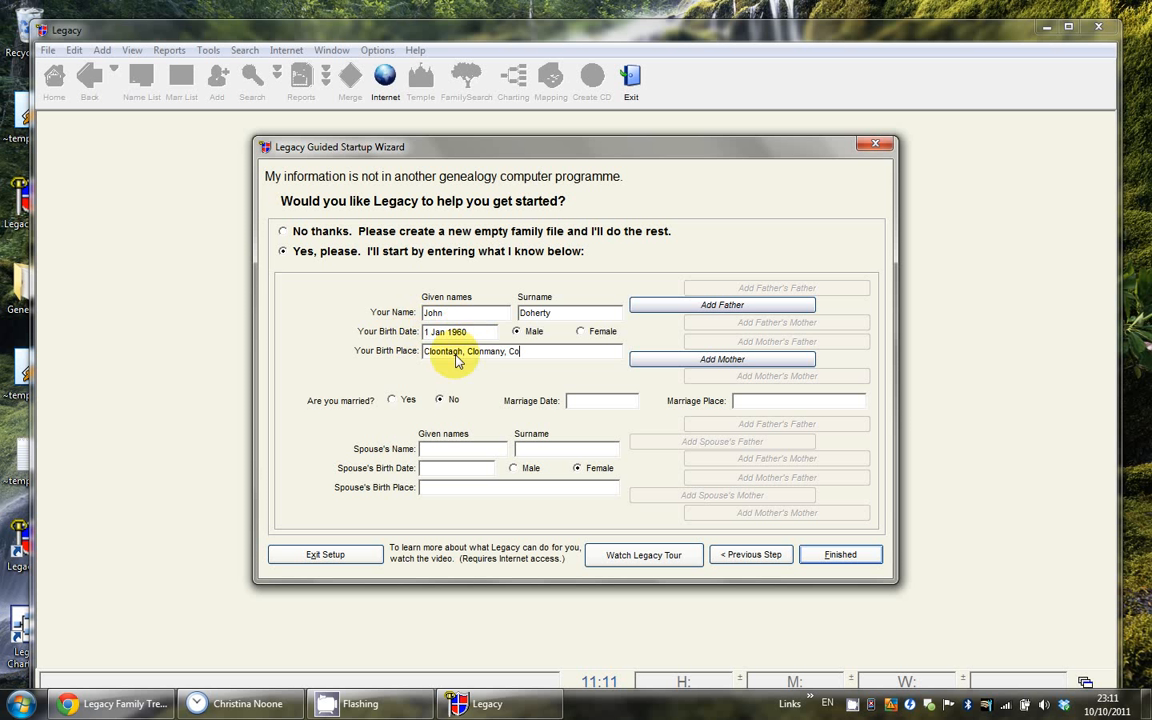
type(". Donegal, Ireland.")
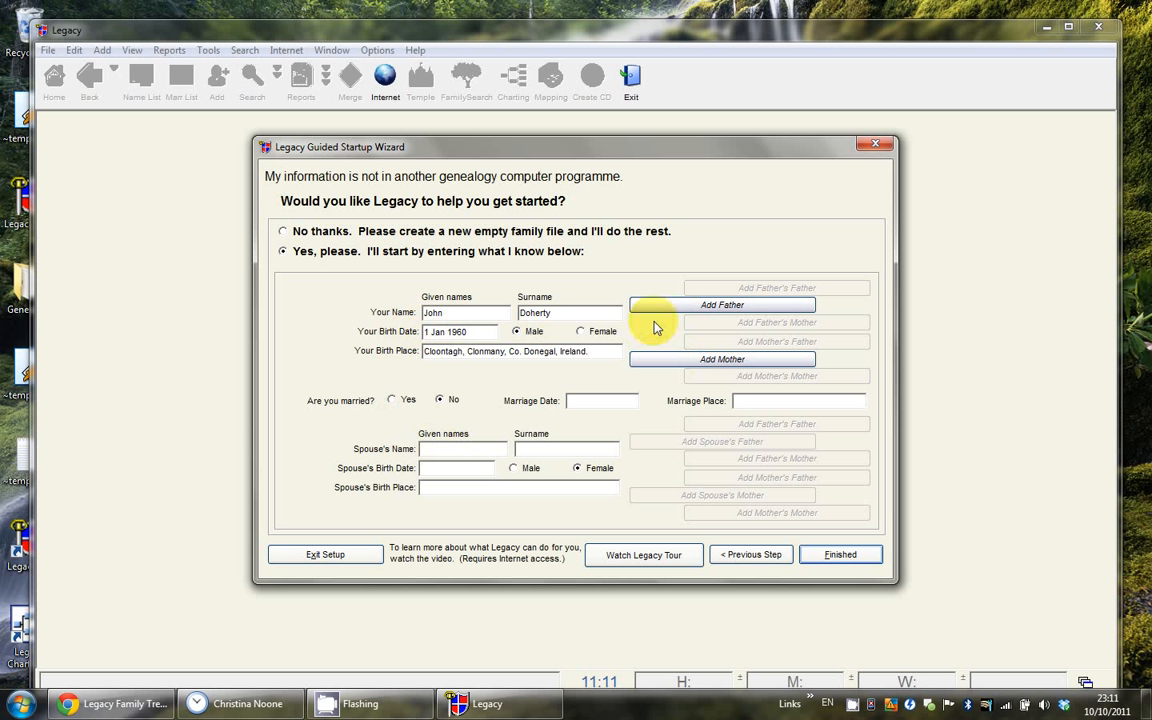
left_click(522, 450)
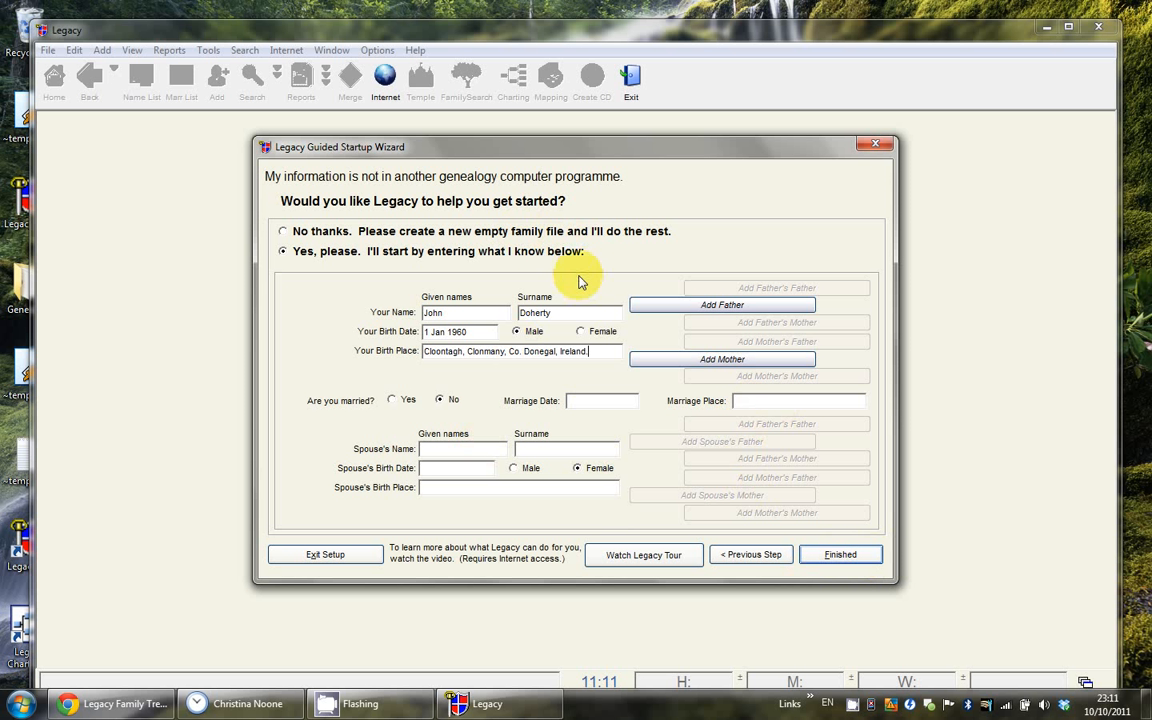
left_click(840, 556)
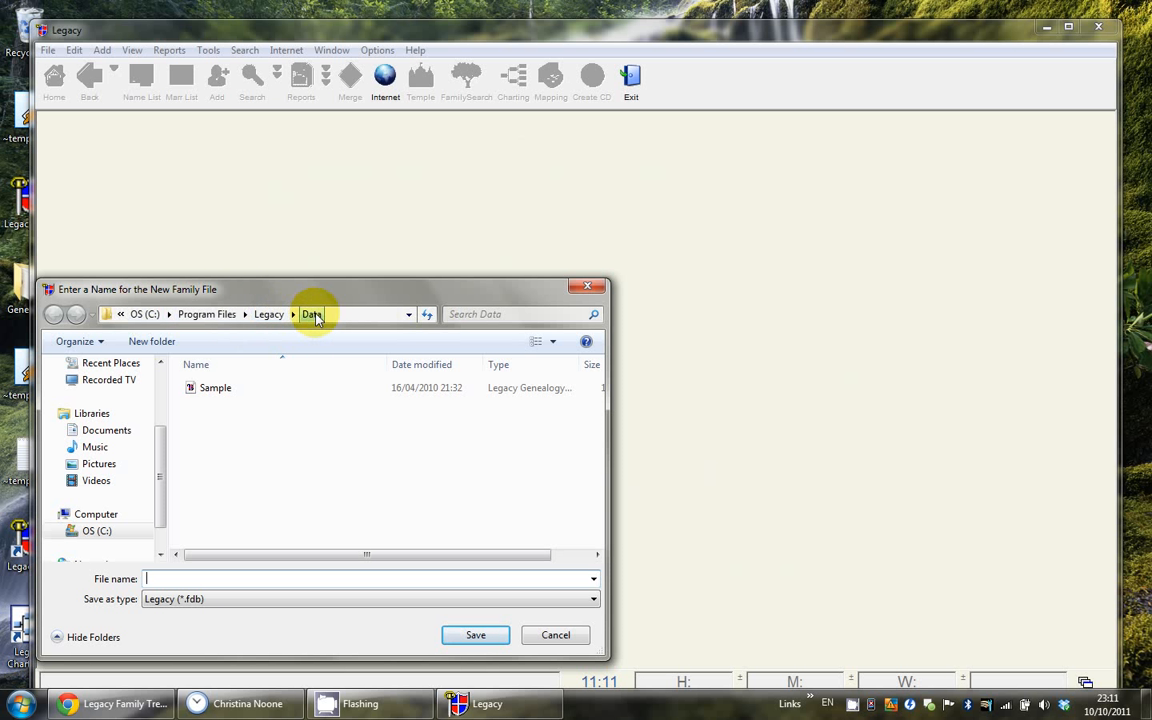
left_click(118, 432)
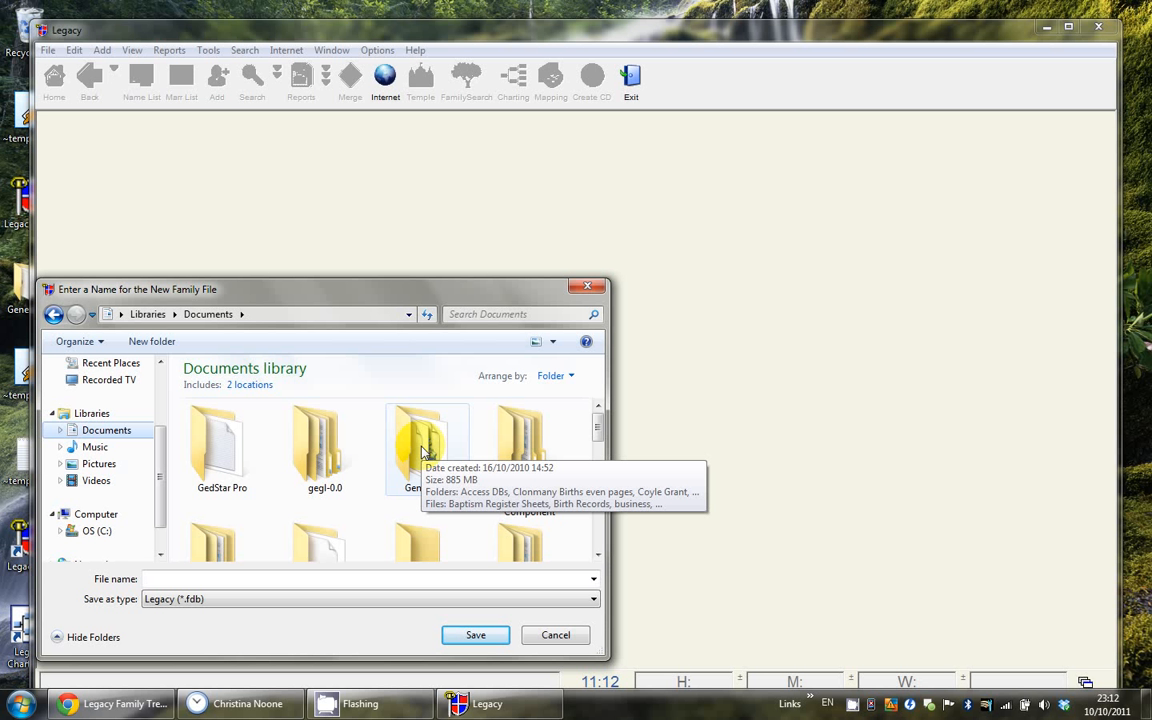
double_click(420, 447)
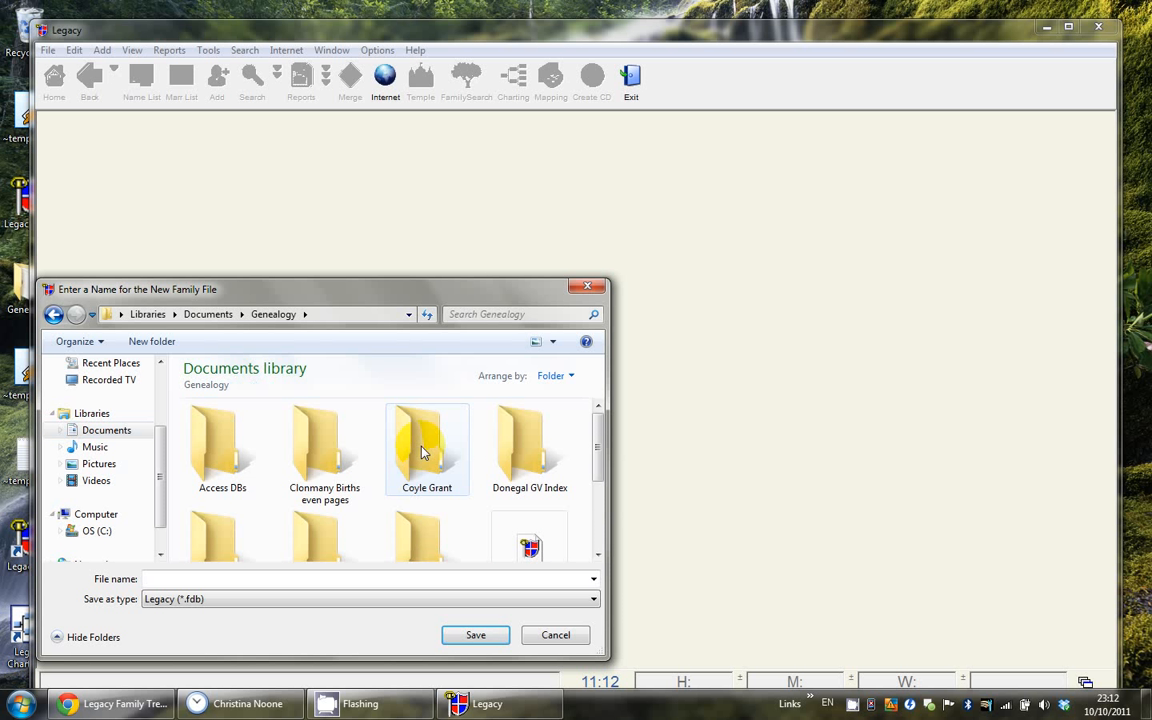
left_click(266, 580)
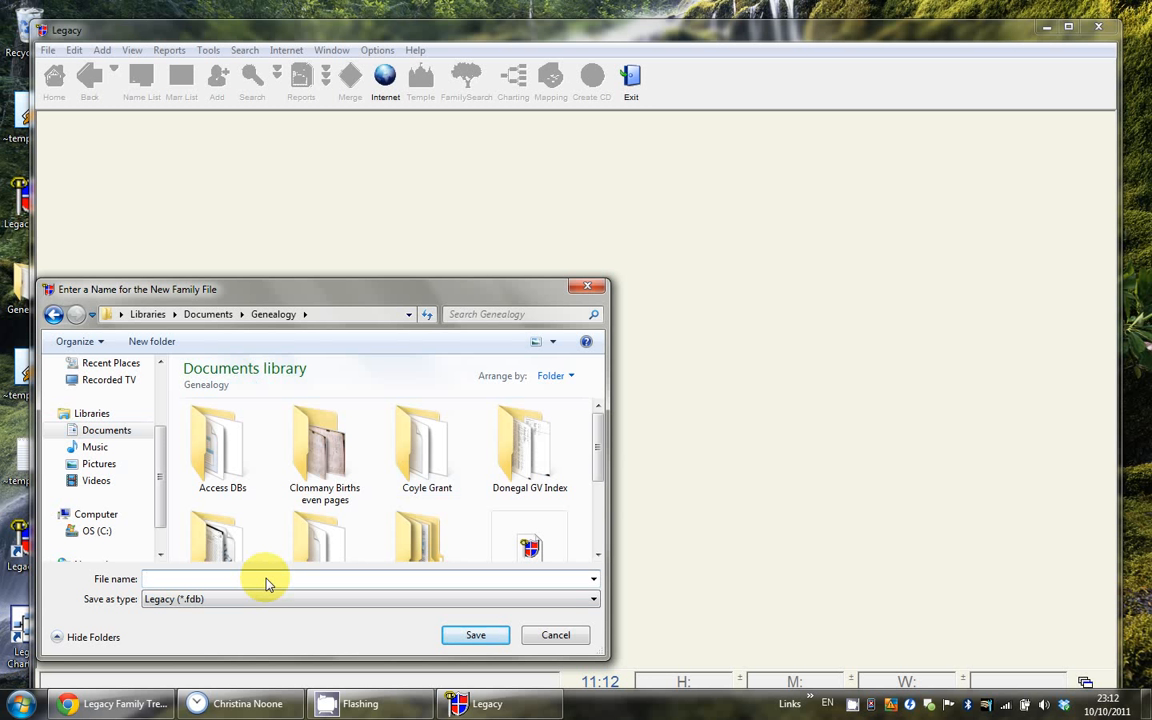
left_click(466, 637)
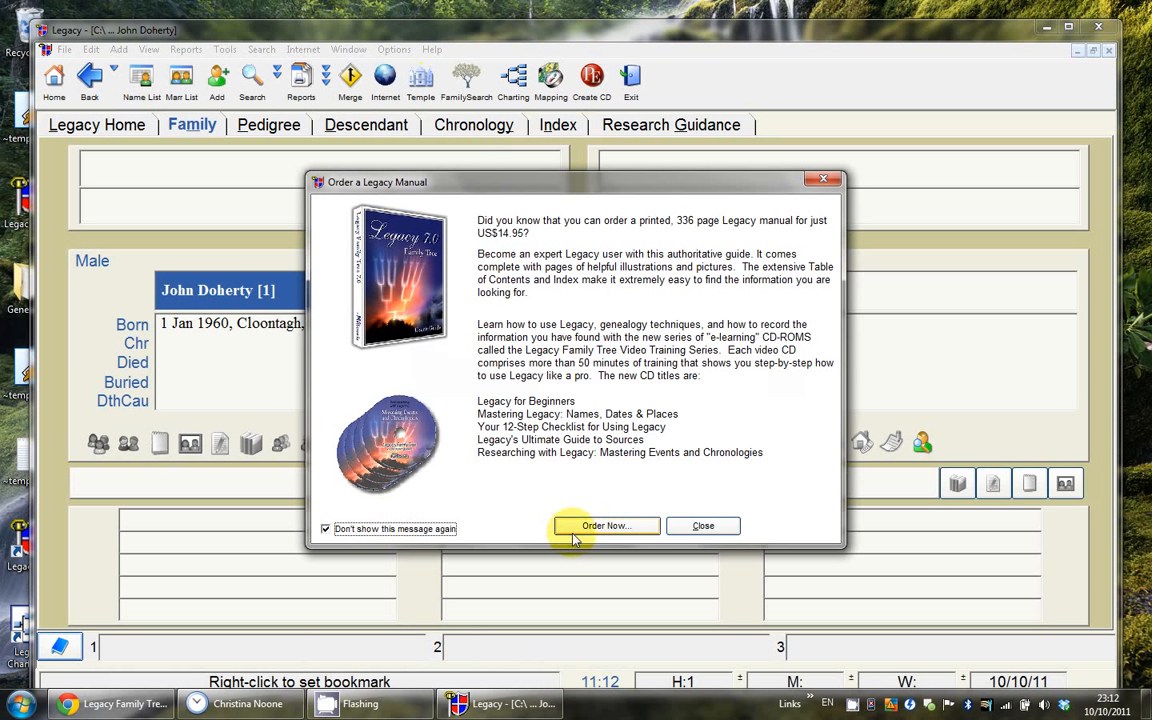
Step: Close the Order a Legacy Manual notice and maximize the Legacy window
left_click(688, 531)
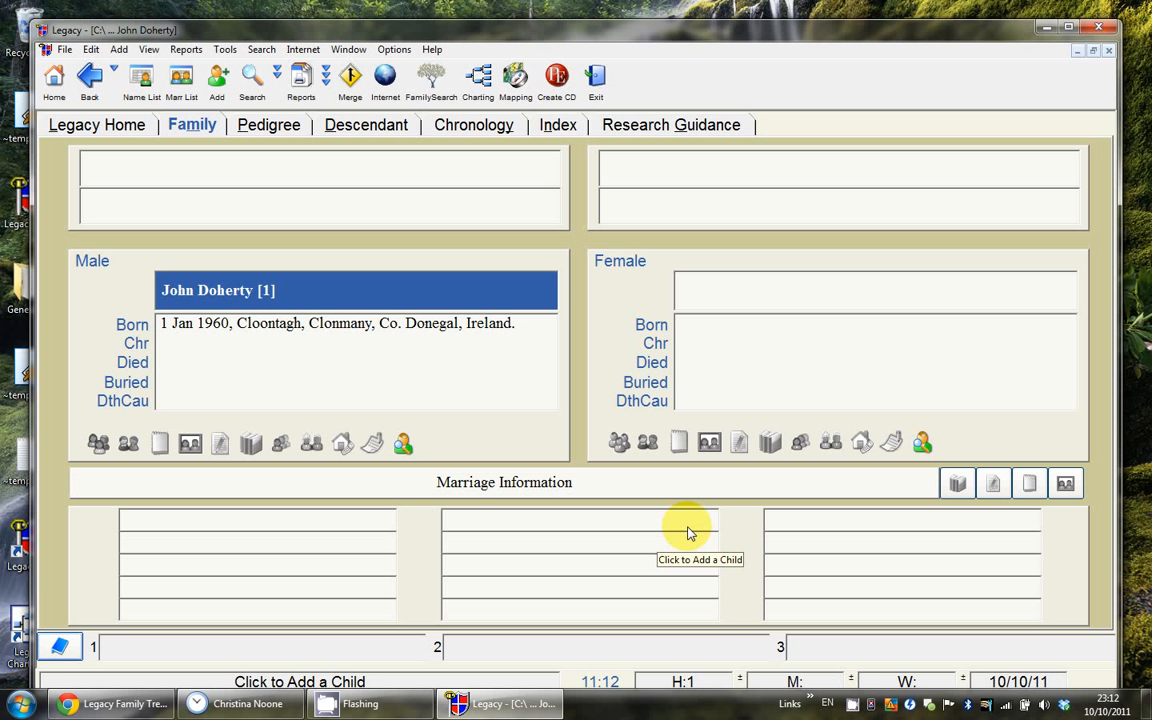
double_click(544, 35)
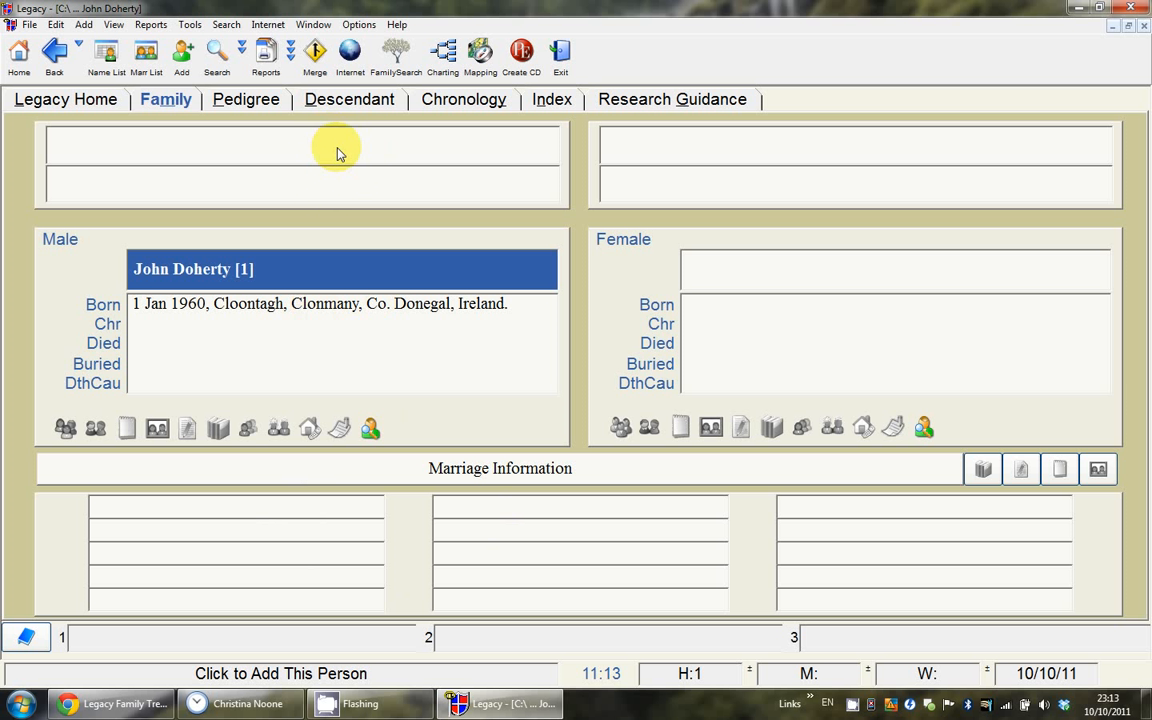
double_click(735, 318)
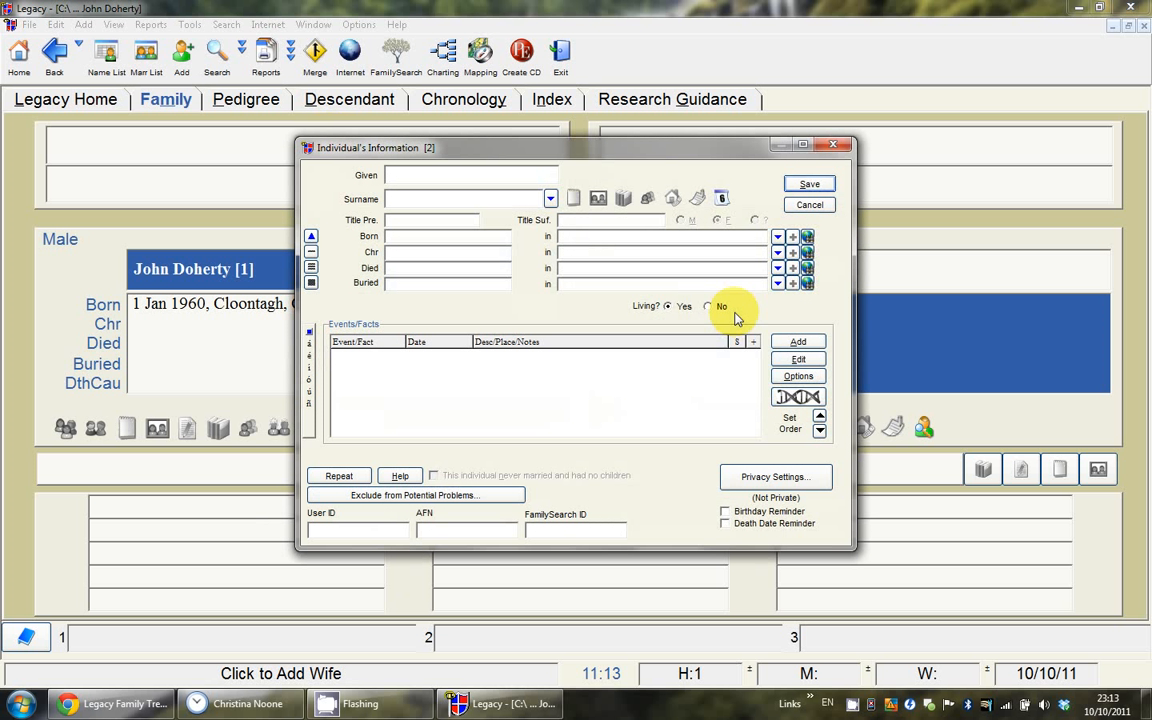
key("Tab")
key("Tab")
key("Tab")
type("1/1/1961")
key("Tab")
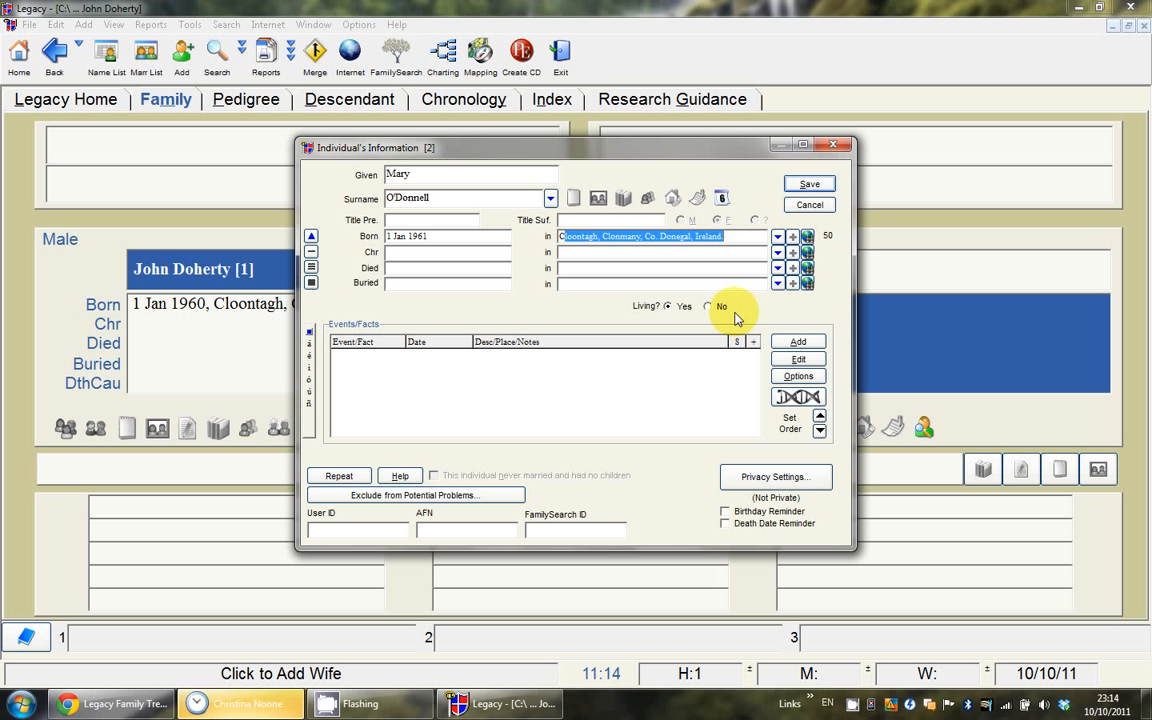
key("Tab")
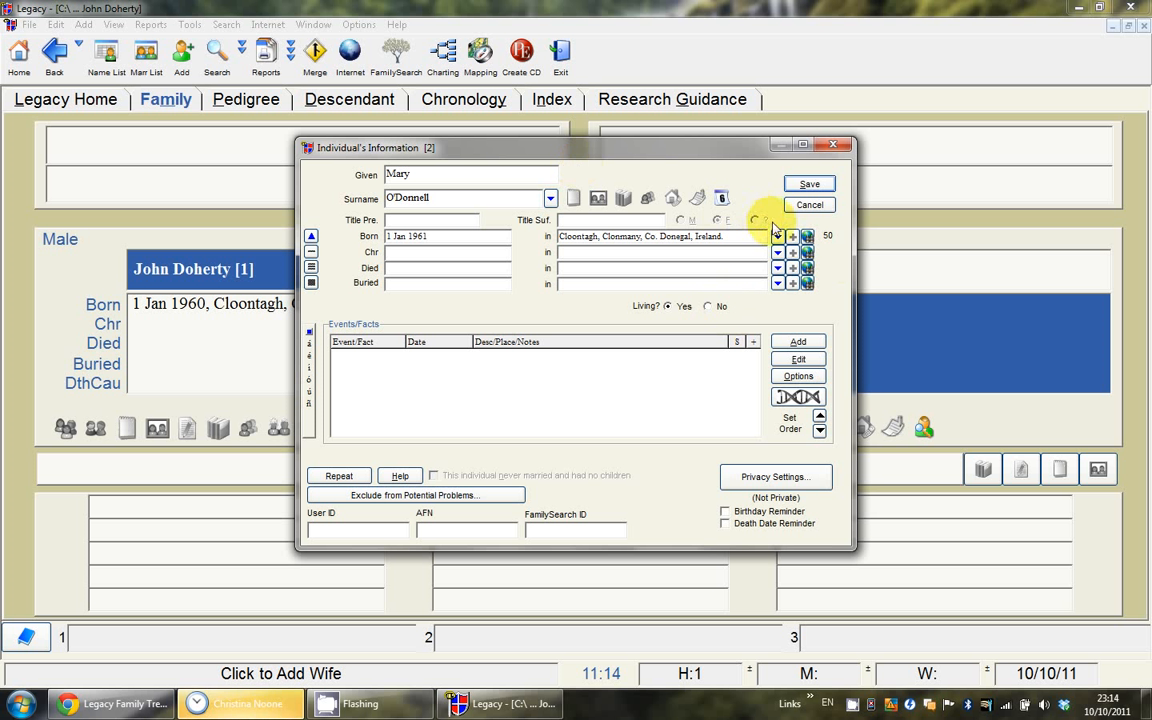
left_click(812, 185)
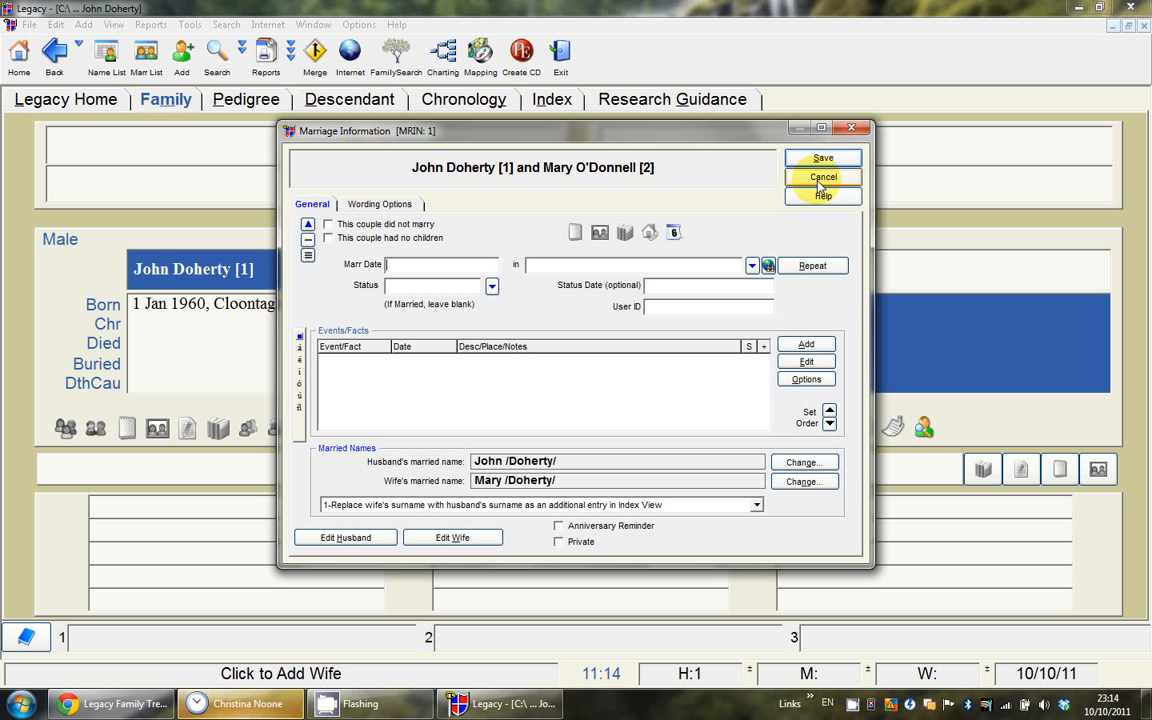
Step: Enter the marriage date 1/1/1985 and place Clonmany, Co. Donegal, Ireland
type("1/1/")
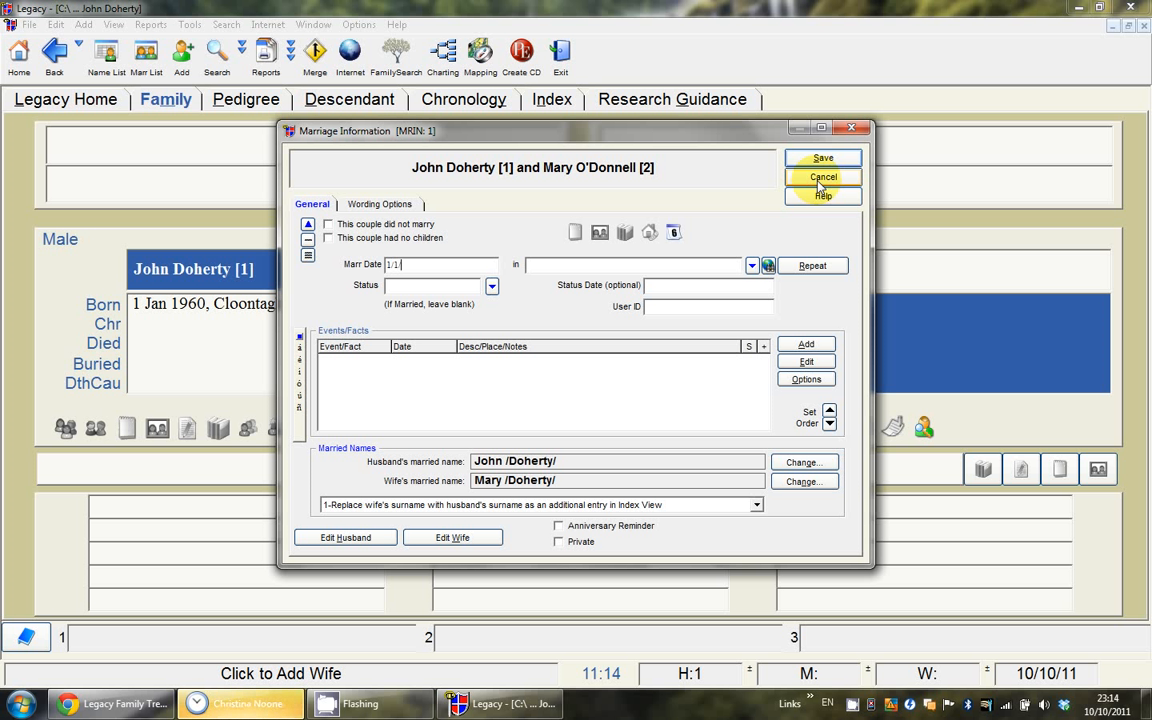
type("1985")
key("Tab")
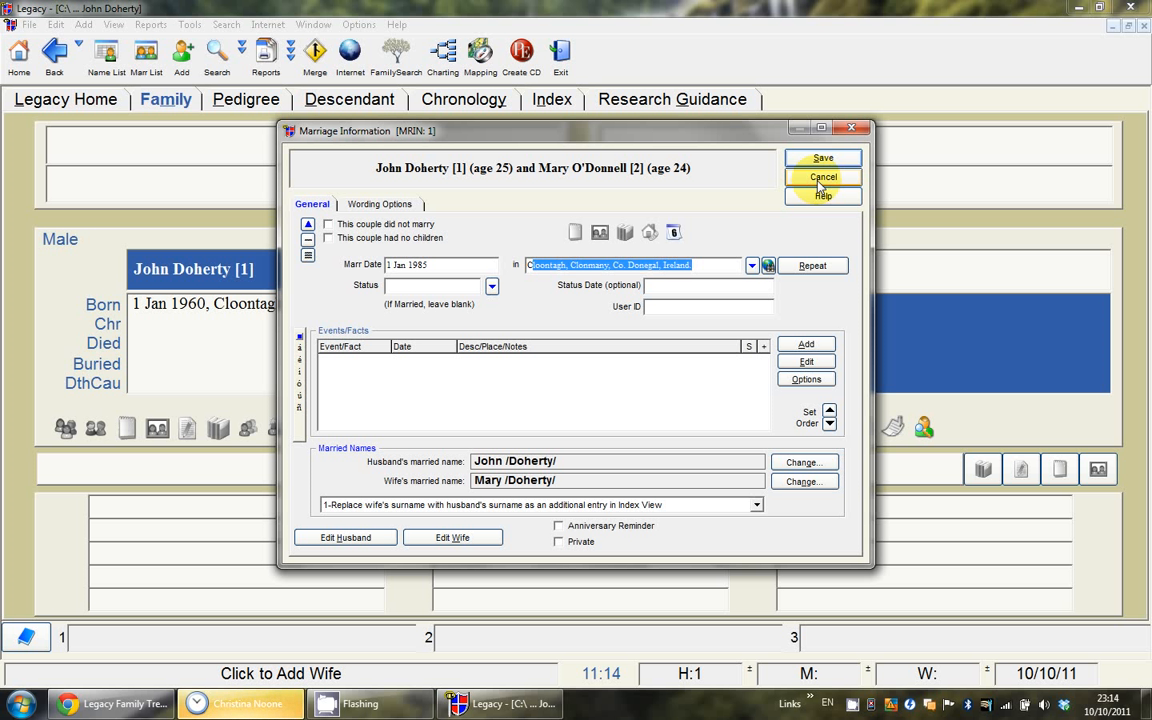
type("Clonma")
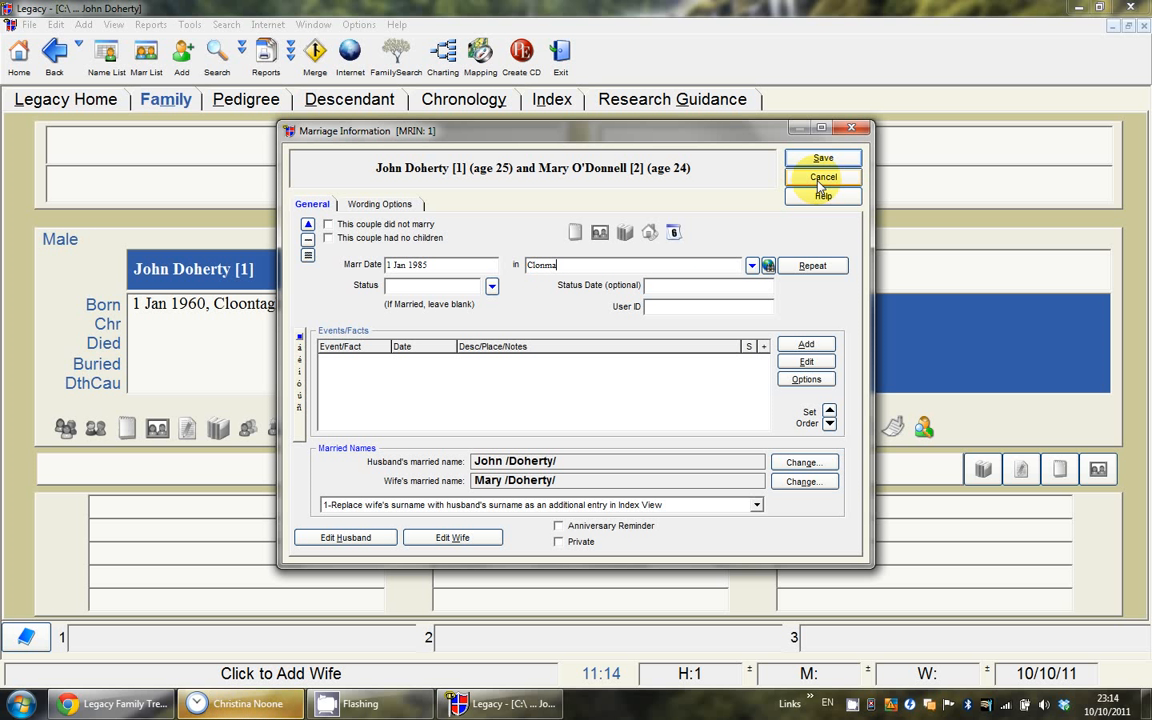
type("ny, Co. D")
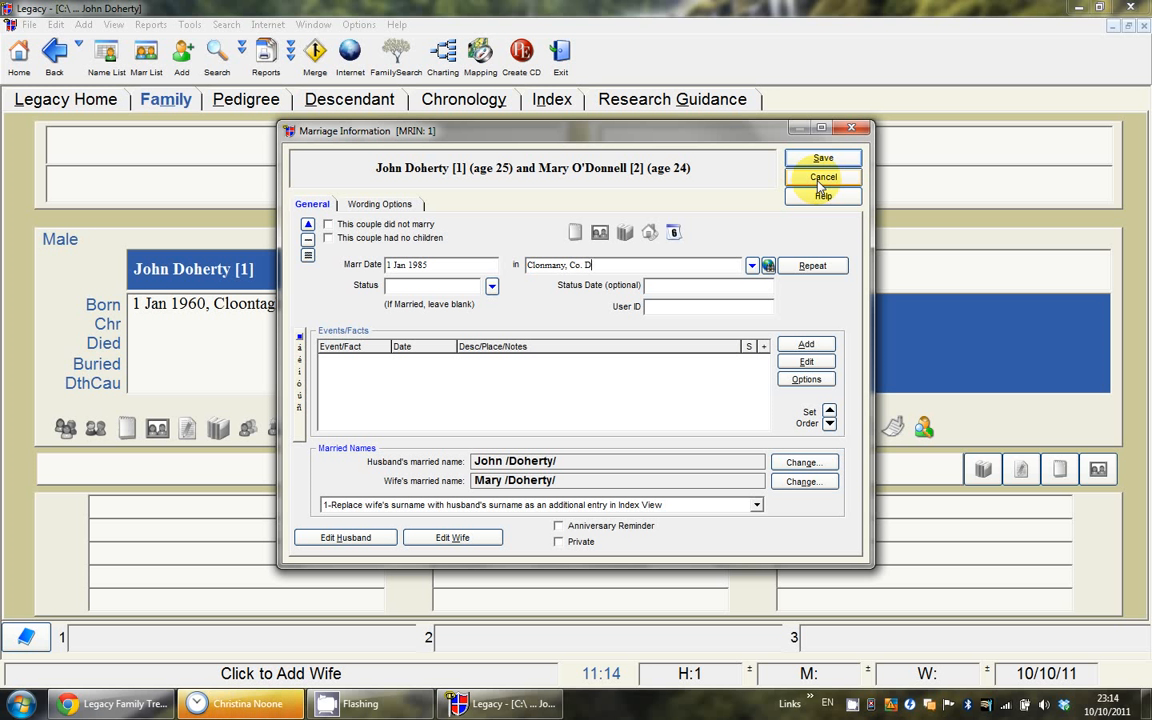
type("onegal, Ireland.")
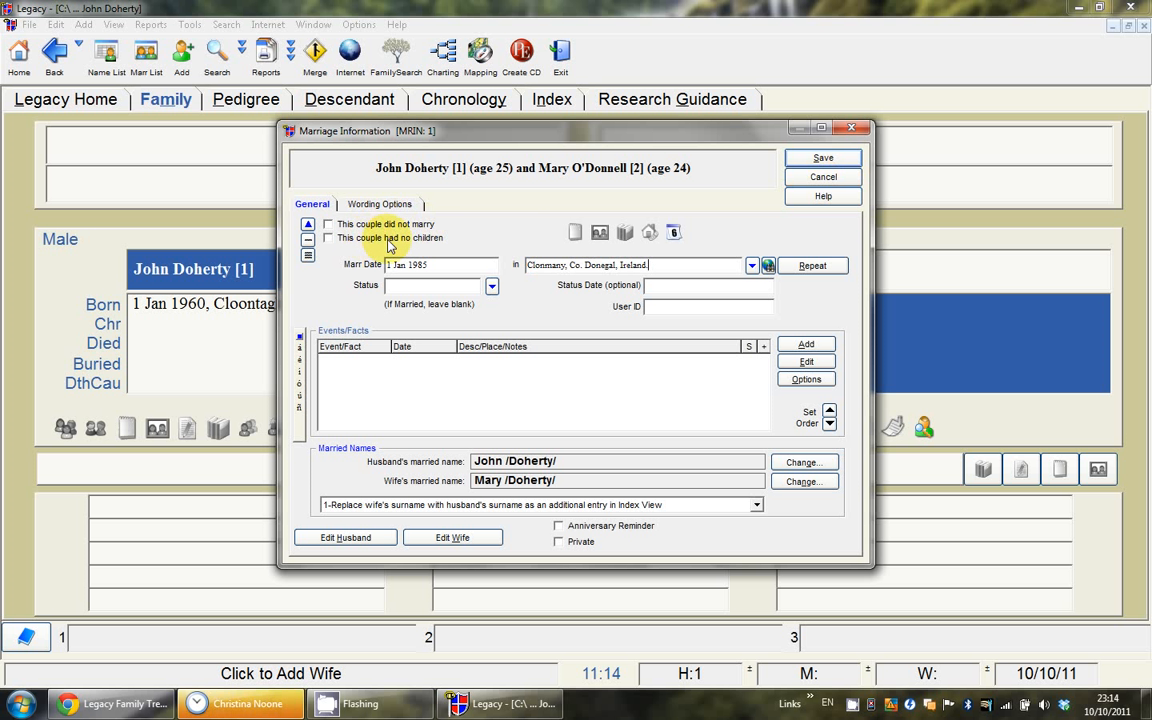
Step: Leave the marital status blank and save the marriage record
left_click(492, 288)
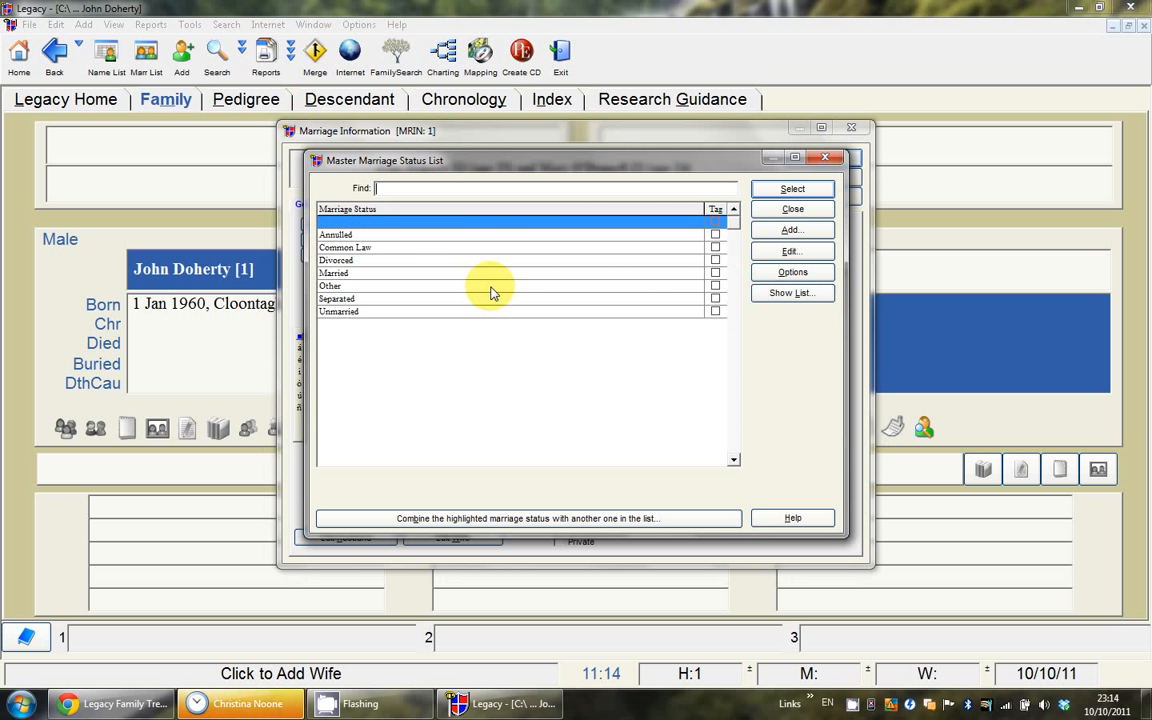
left_click(358, 300)
left_click(362, 311)
left_click(360, 300)
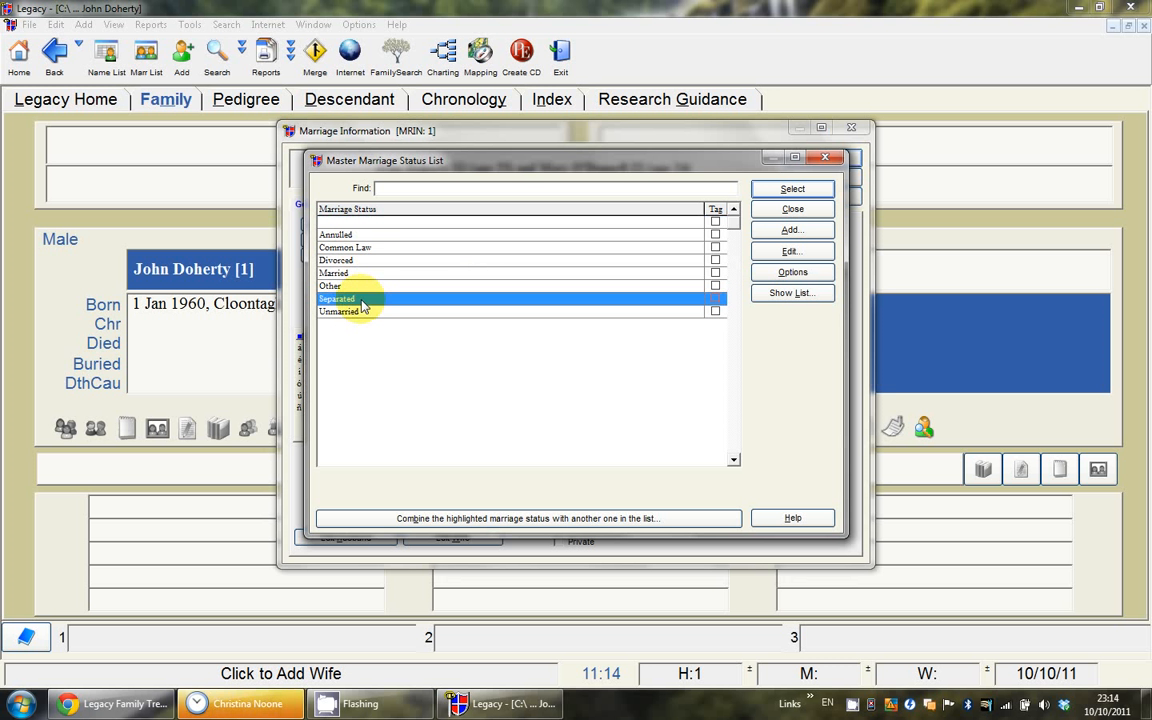
left_click(361, 261)
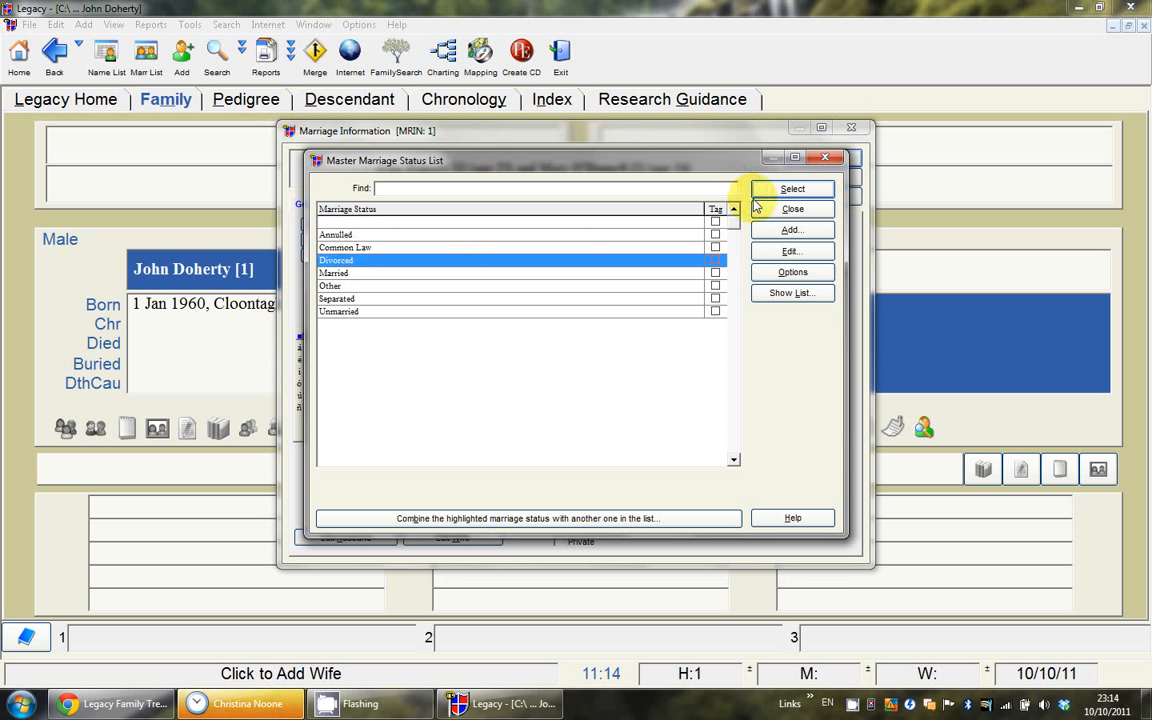
left_click(792, 209)
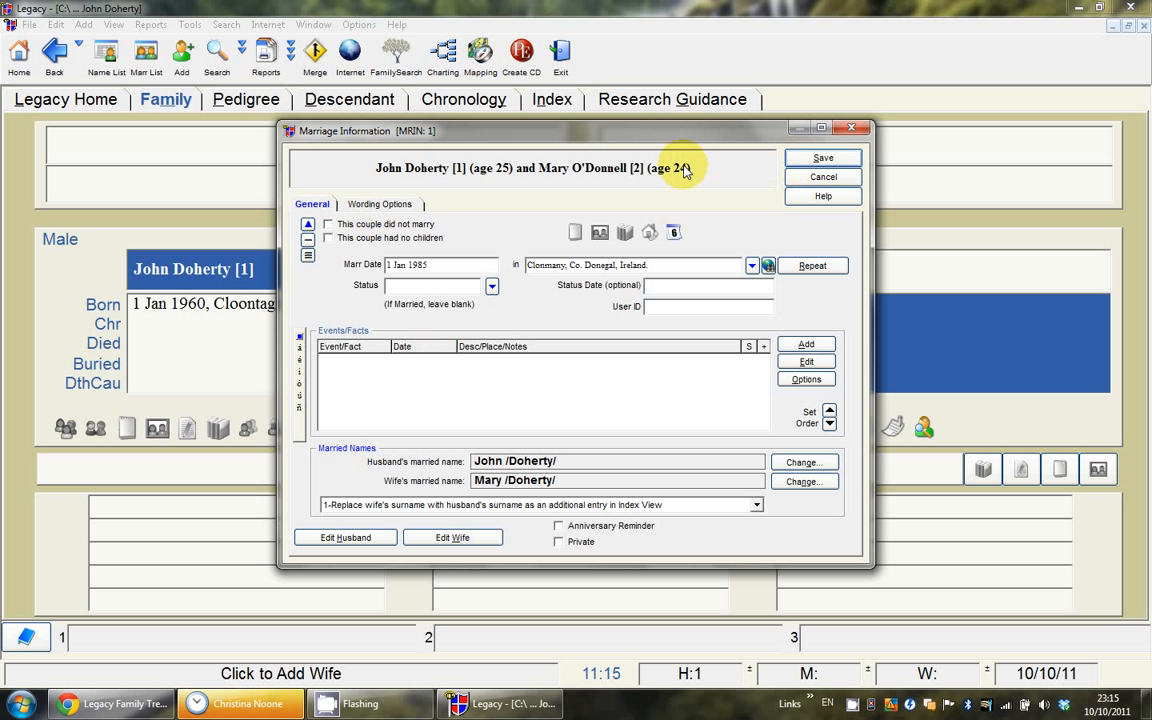
left_click(819, 166)
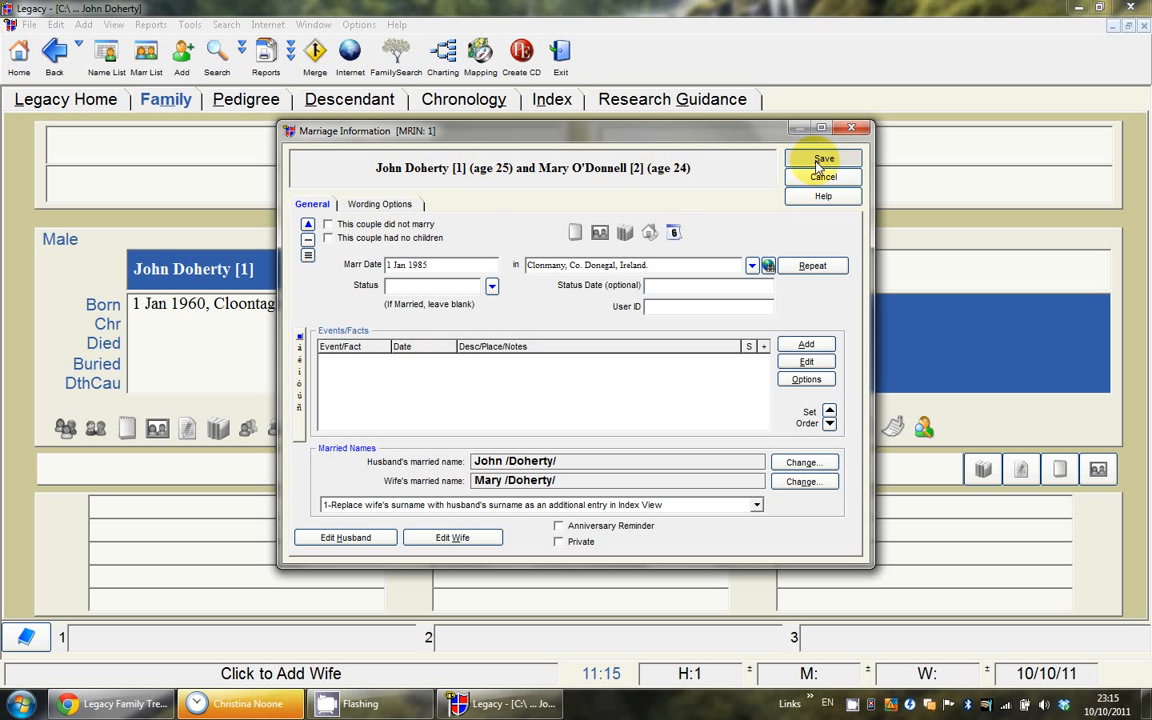
left_click(818, 165)
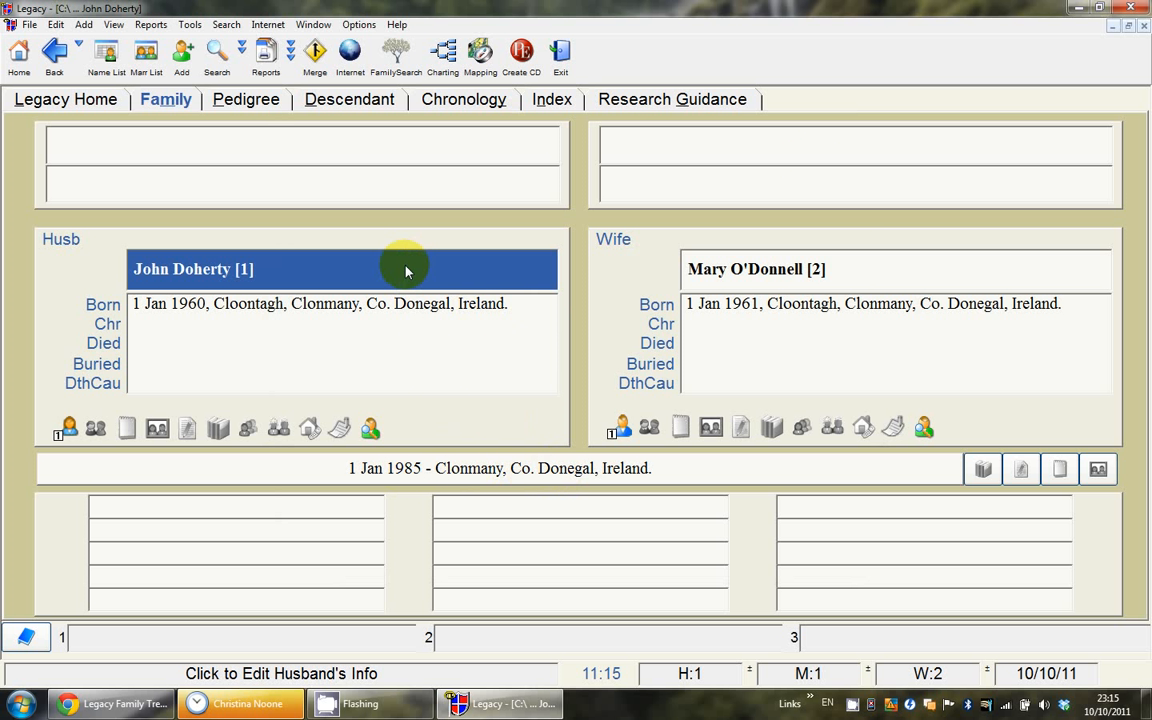
Step: Start adding a new daughter in the first child slot for John and Mary
left_click(285, 511)
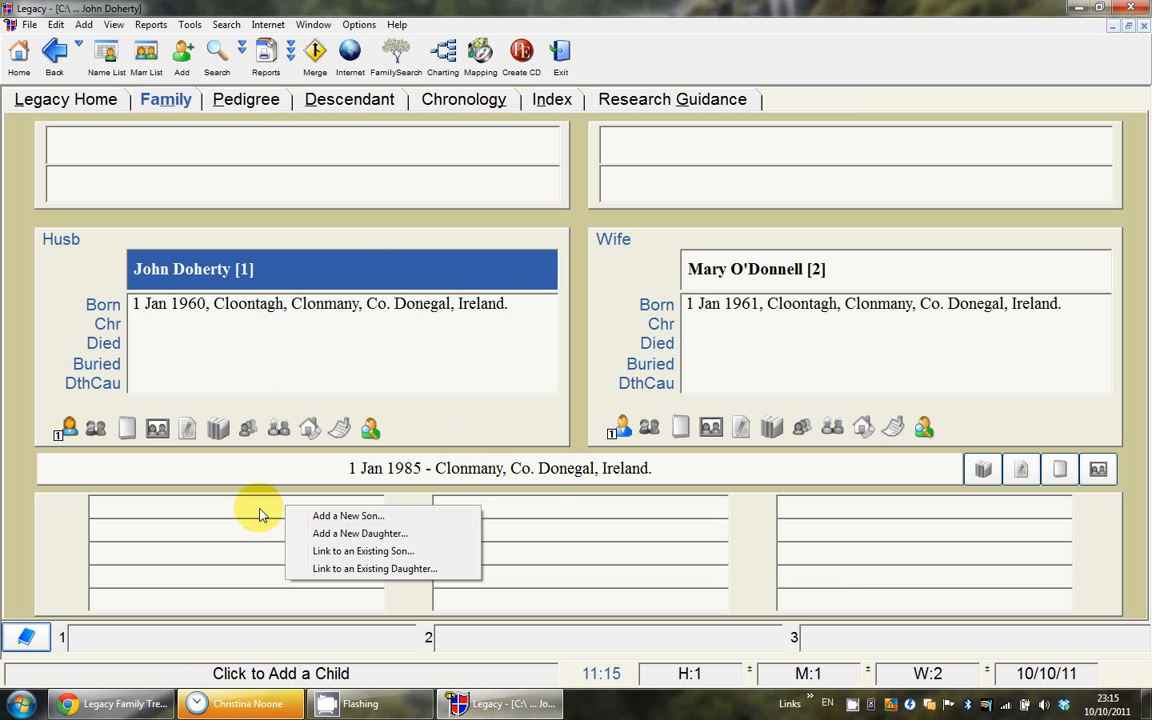
left_click(561, 532)
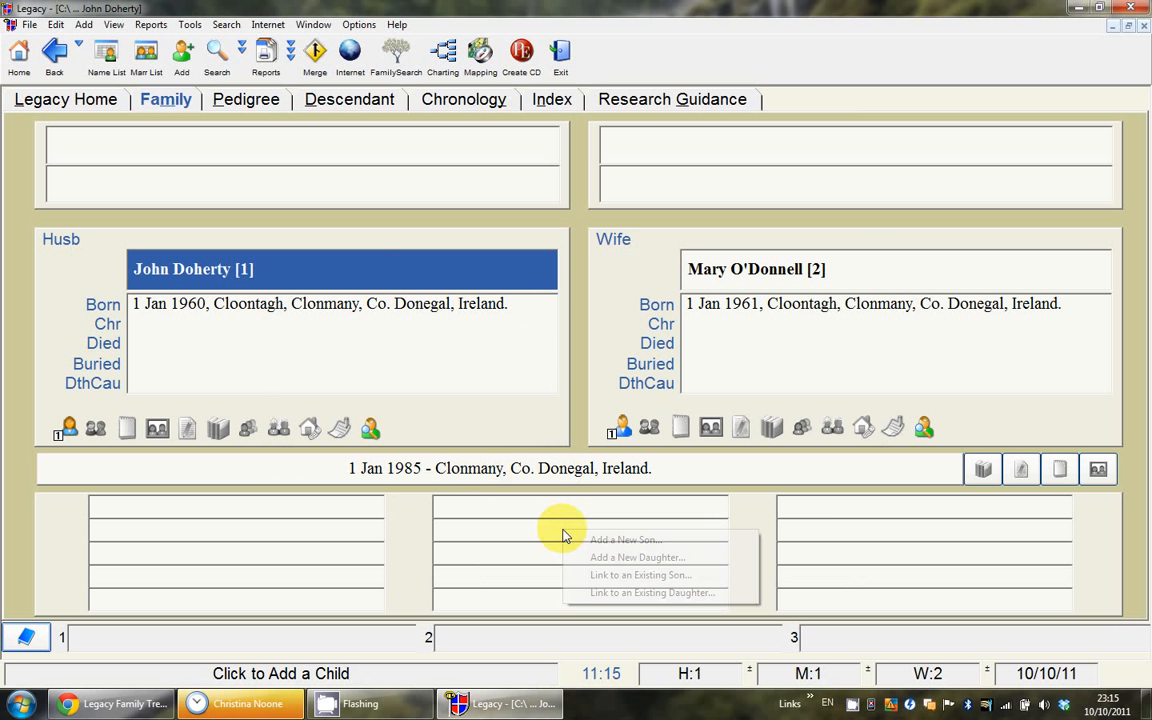
left_click(815, 529)
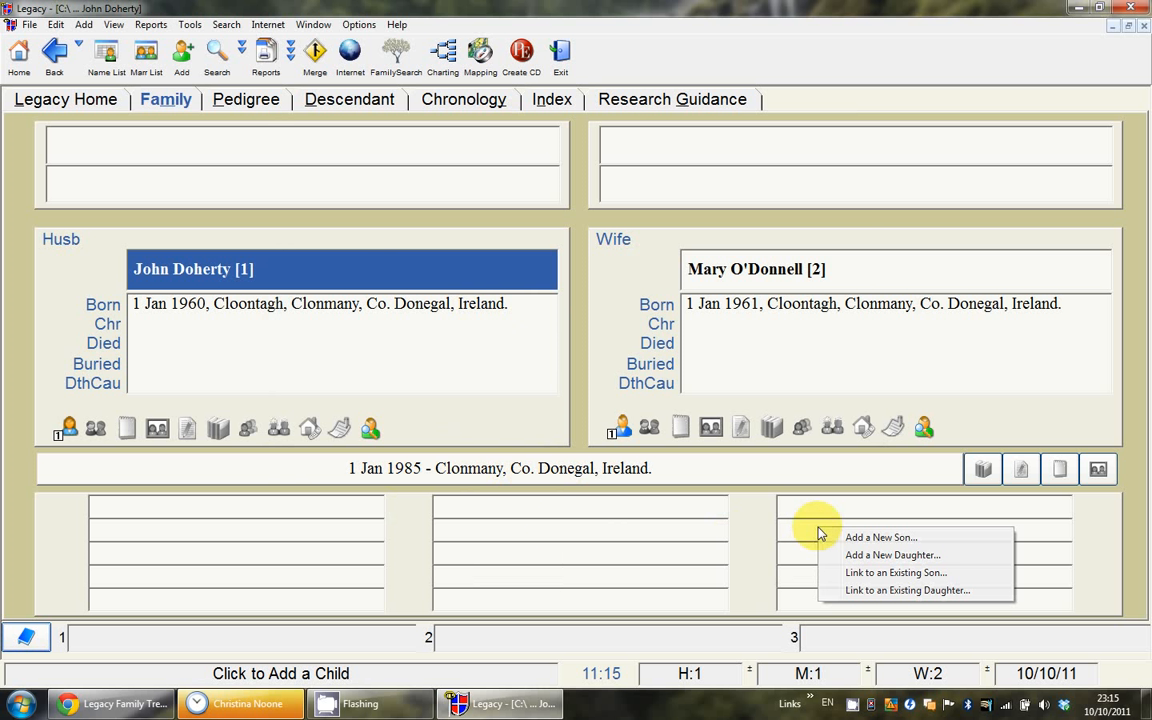
left_click(561, 520)
left_click(337, 518)
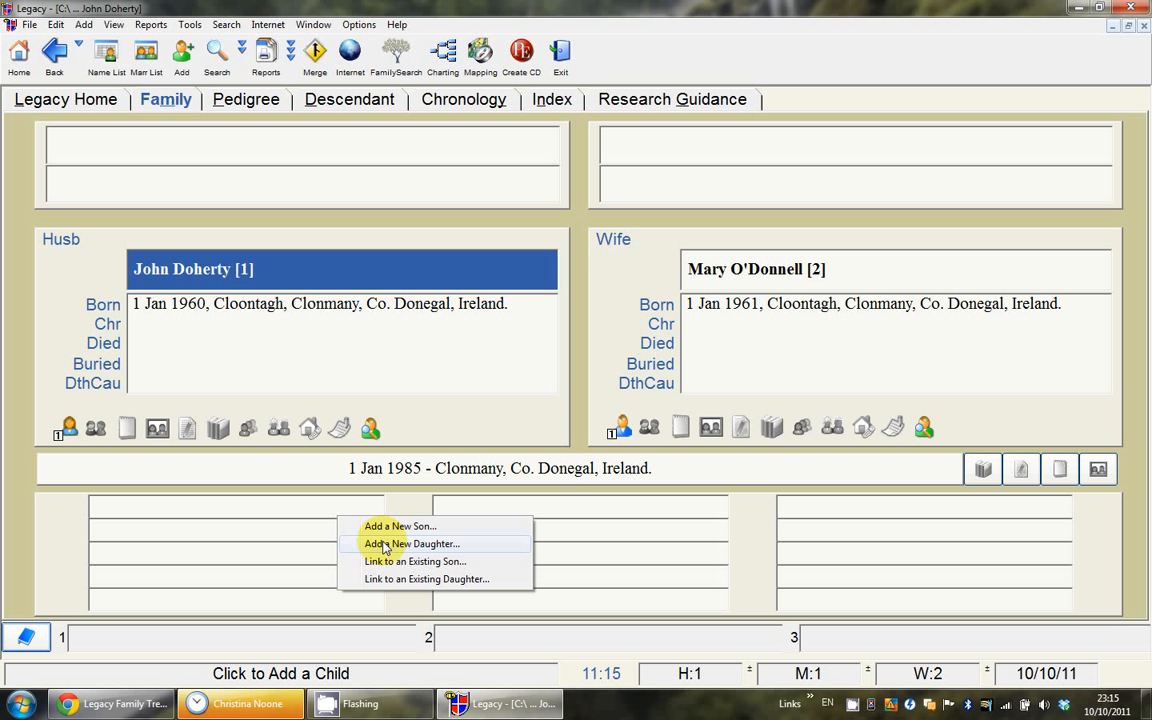
left_click(383, 544)
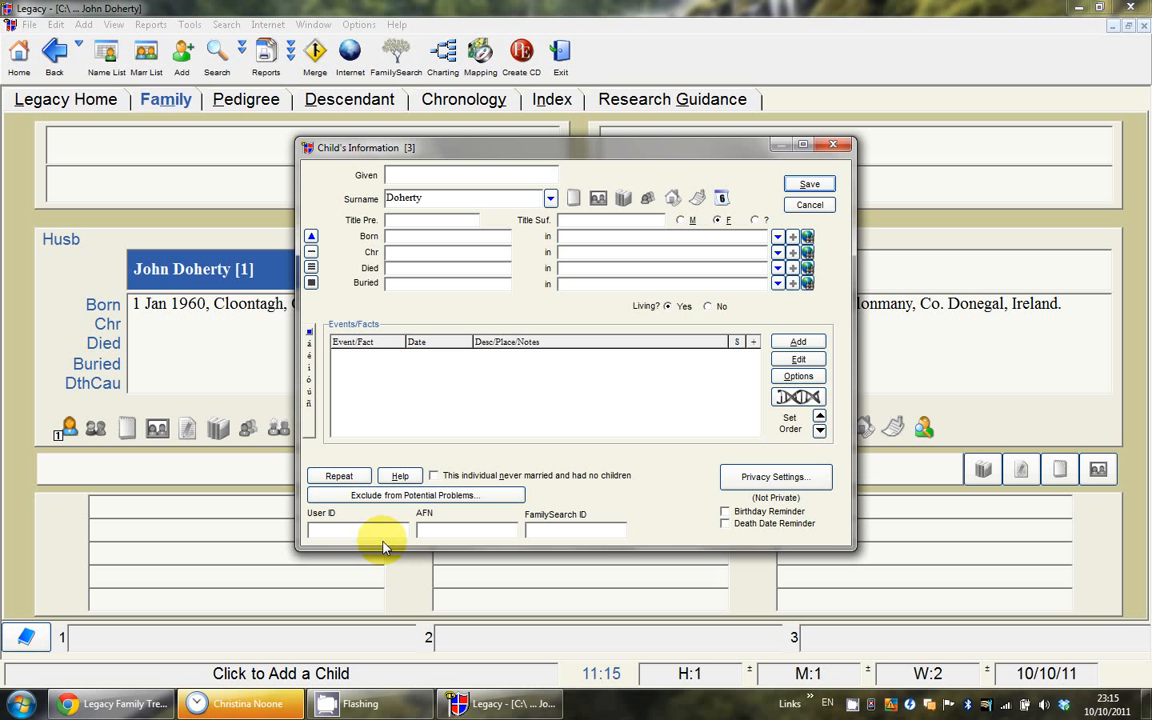
Step: Enter the daughter's given name Claire with birth date Abt 1986
type("Claire")
type("Jun")
key("Tab")
type("1986")
key("Tab")
key("shift+Tab")
key("BackSpace")
key("BackSpace")
type("june 198")
key("Tab")
key("Delete")
key("Delete")
key("Delete")
key("Delete")
key("Delete")
key("Delete")
key("Delete")
key("Delete")
type("about 19")
key("Tab")
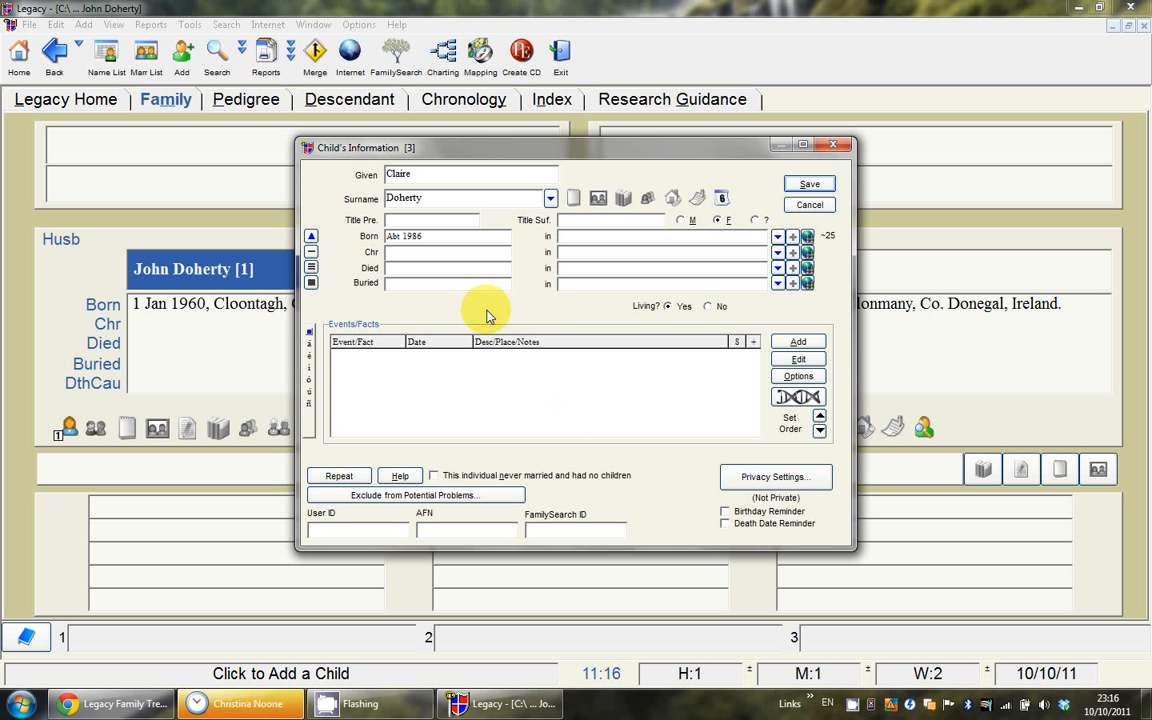
Step: Set Claire's birthplace to the suggested Cloontagh, Clonmany entry and save her record
type("Cloontagh, Clonmany, Co. Donegal, Ireland")
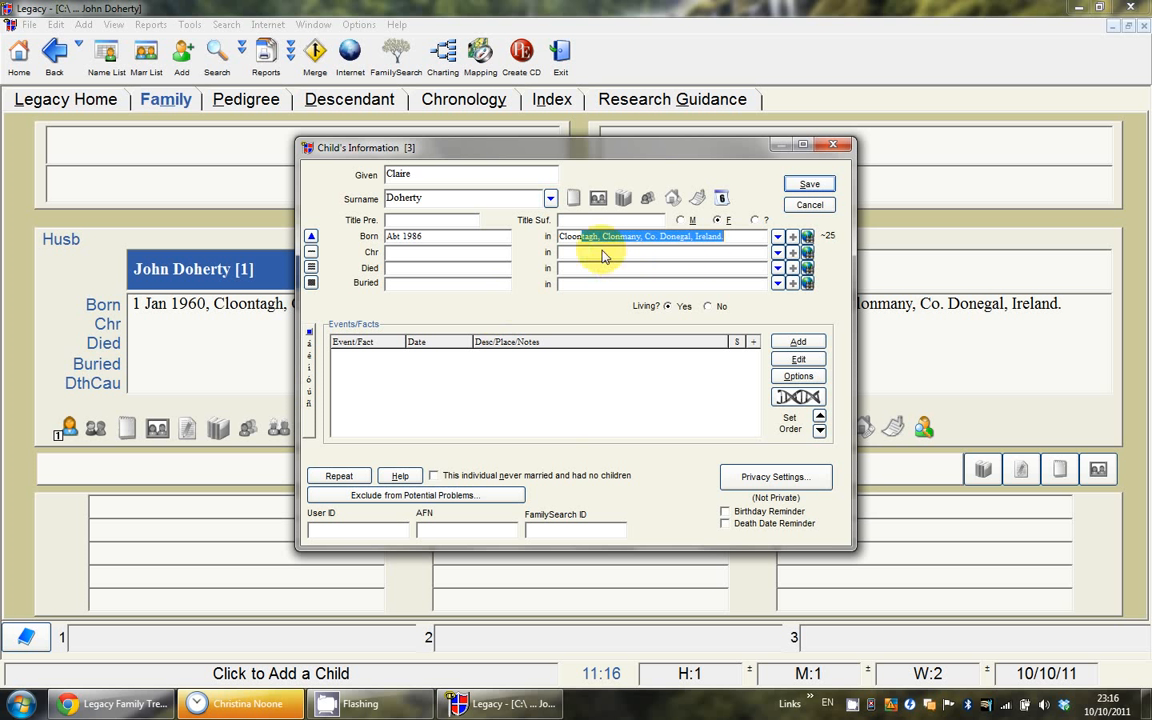
left_click(470, 253)
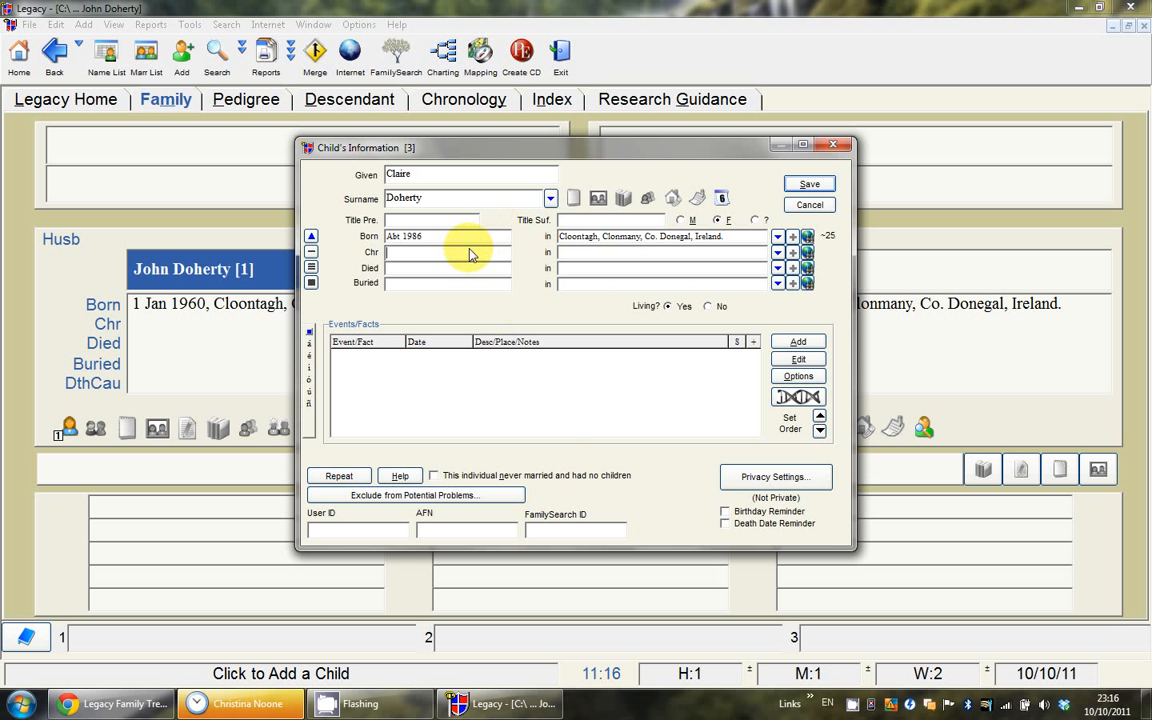
left_click(815, 189)
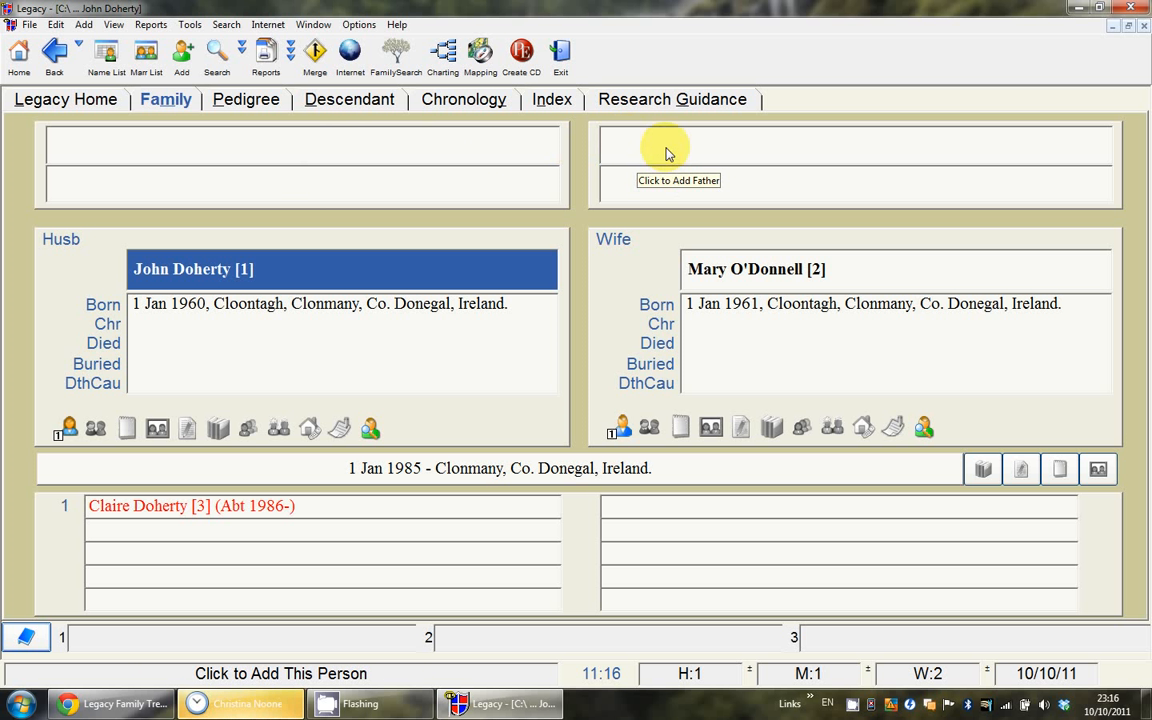
Step: Open the Add New Father dialog from the empty father box above Mary
left_click(726, 153)
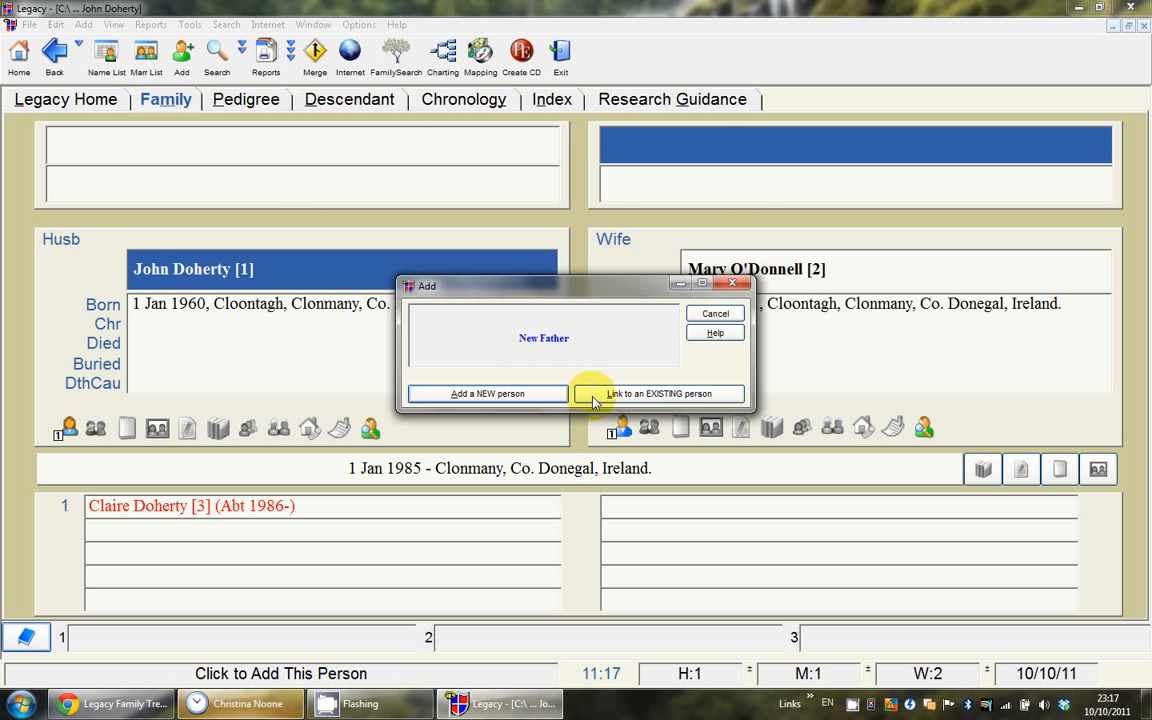
Step: Create Patrick as a new person born in Carndonagh, Co. Donegal, Ireland, and save him
left_click(541, 398)
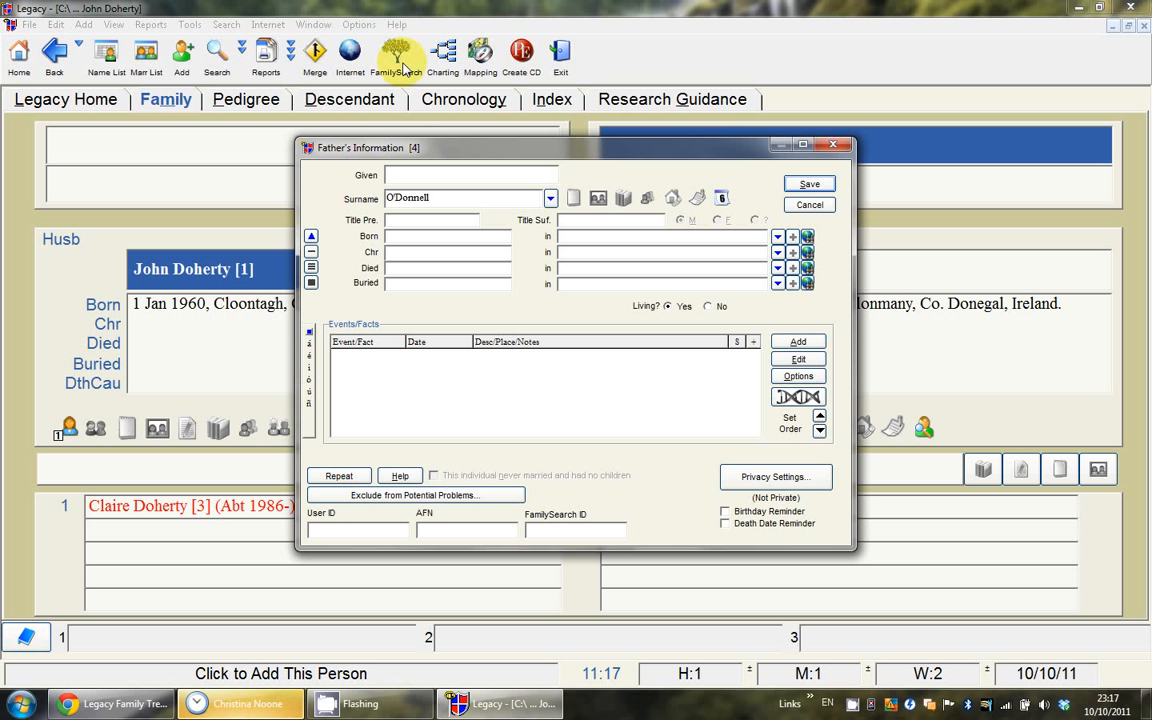
type("Patrick")
type("Carnd")
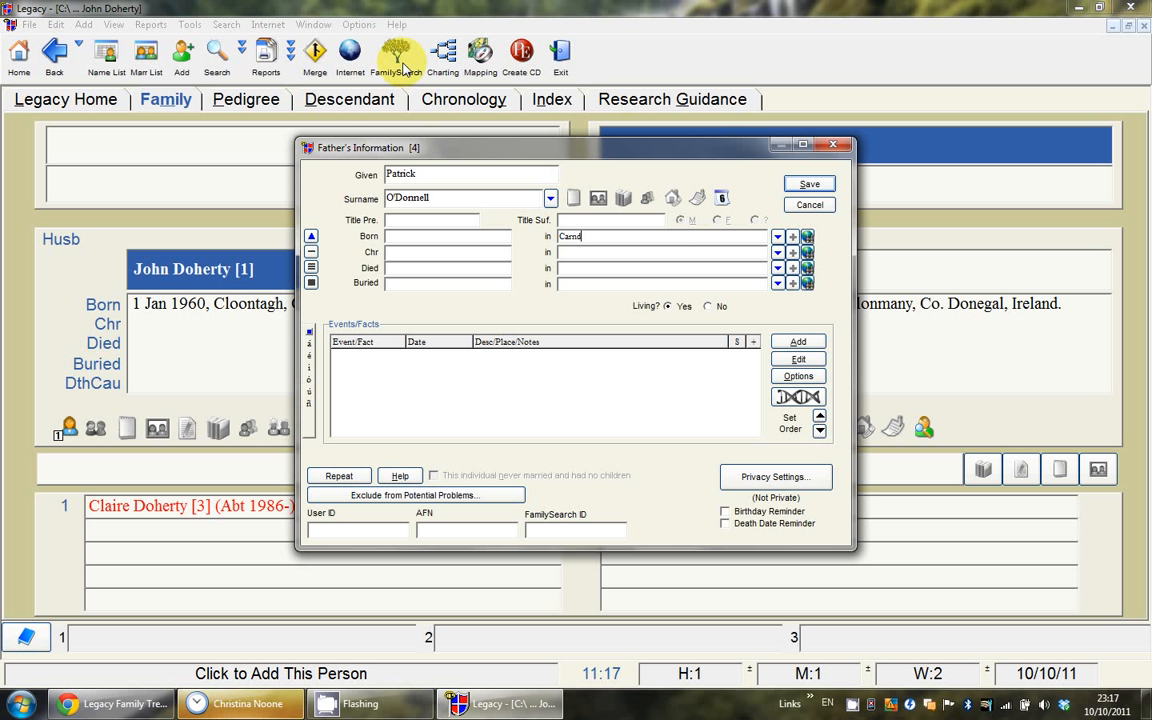
type("onagh,")
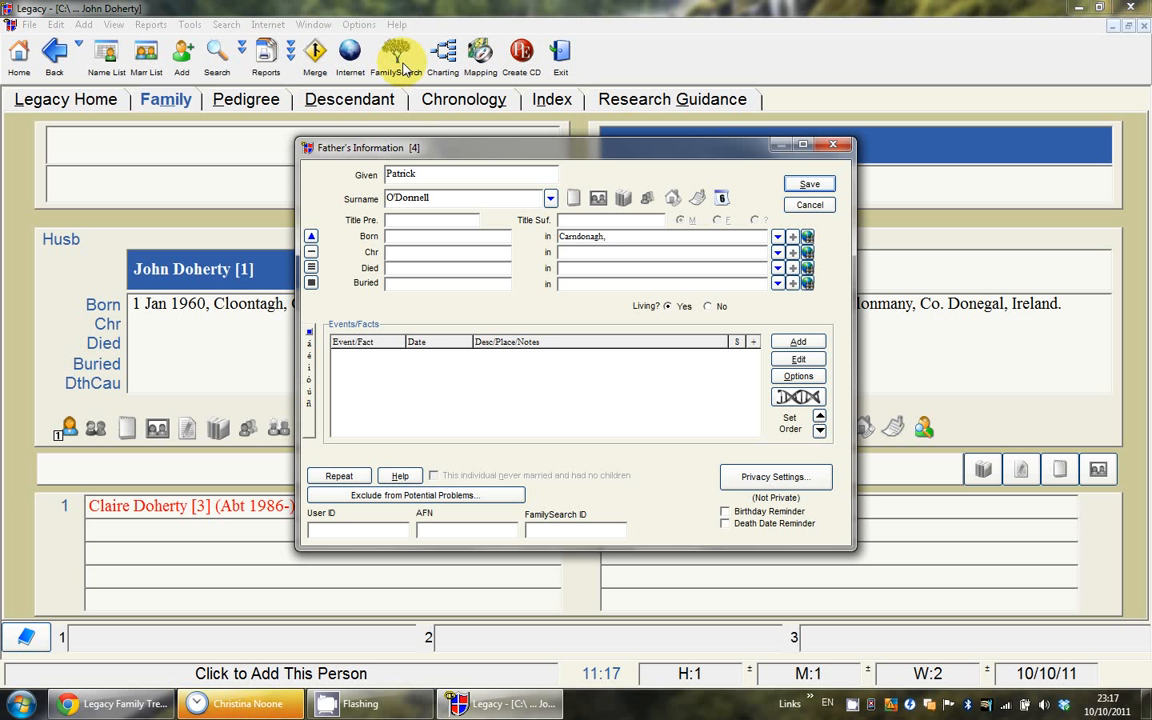
type(" Co. Donegal, Ireland.")
left_click(809, 184)
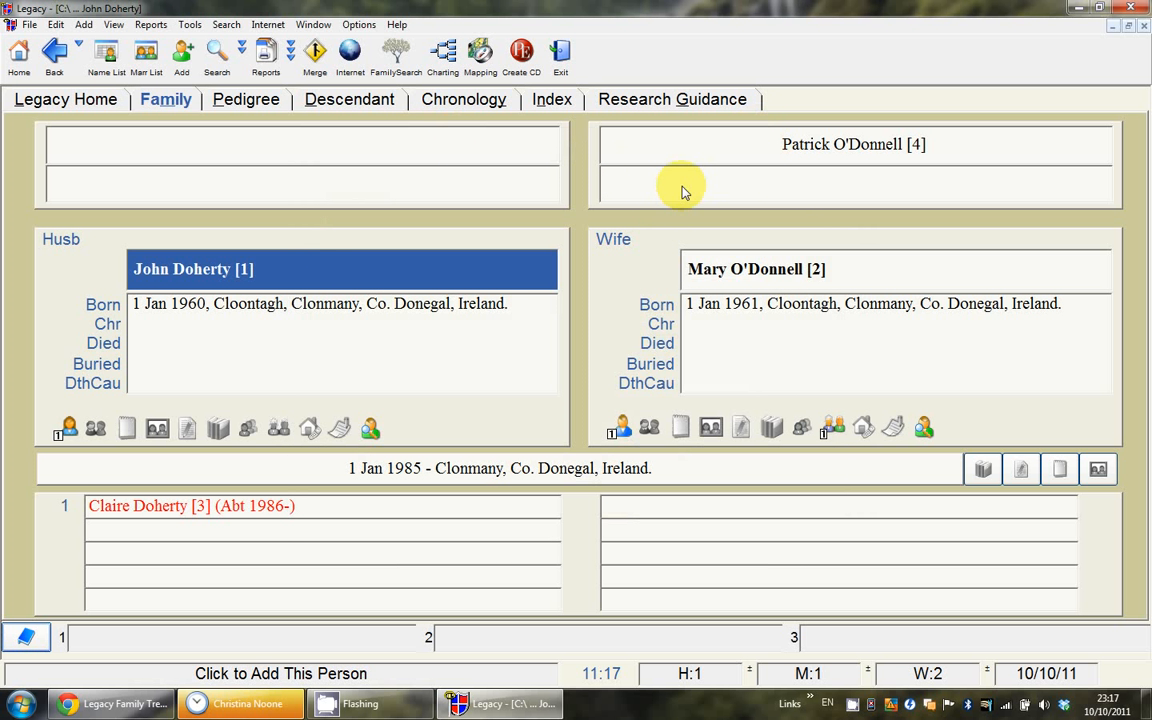
Step: Add Ellen as a new person for Mary's mother and save her marriage to Patrick
left_click(685, 190)
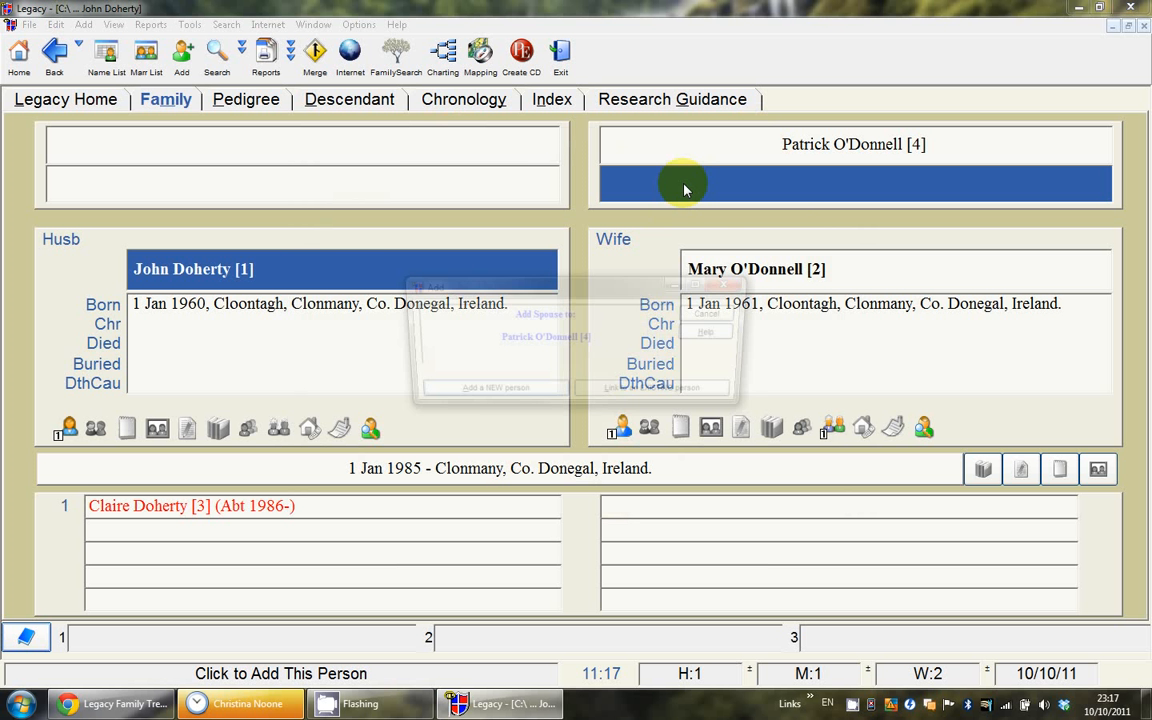
left_click(521, 393)
type("Ellen")
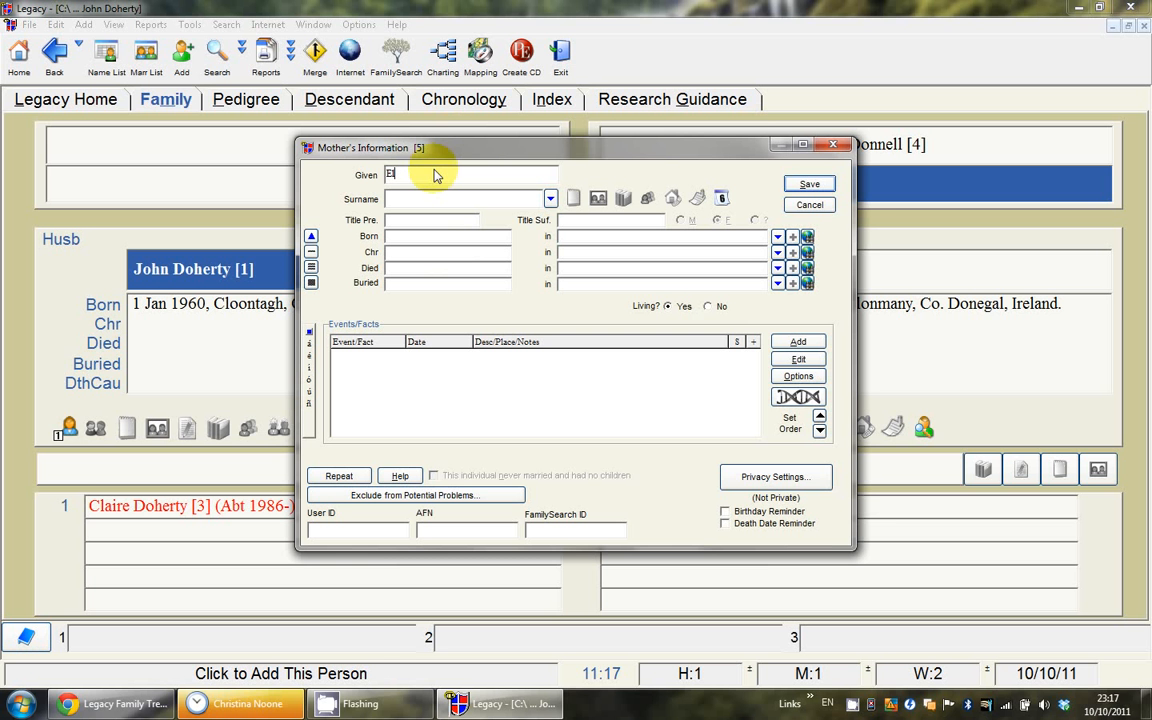
left_click(807, 185)
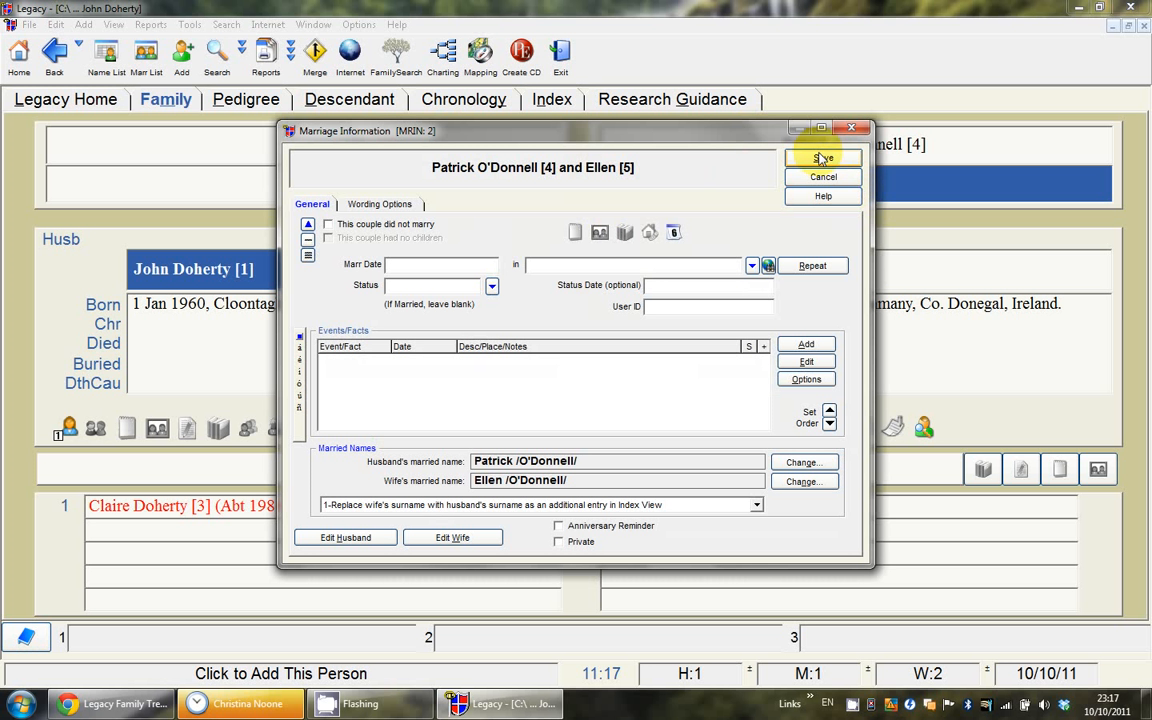
left_click(819, 163)
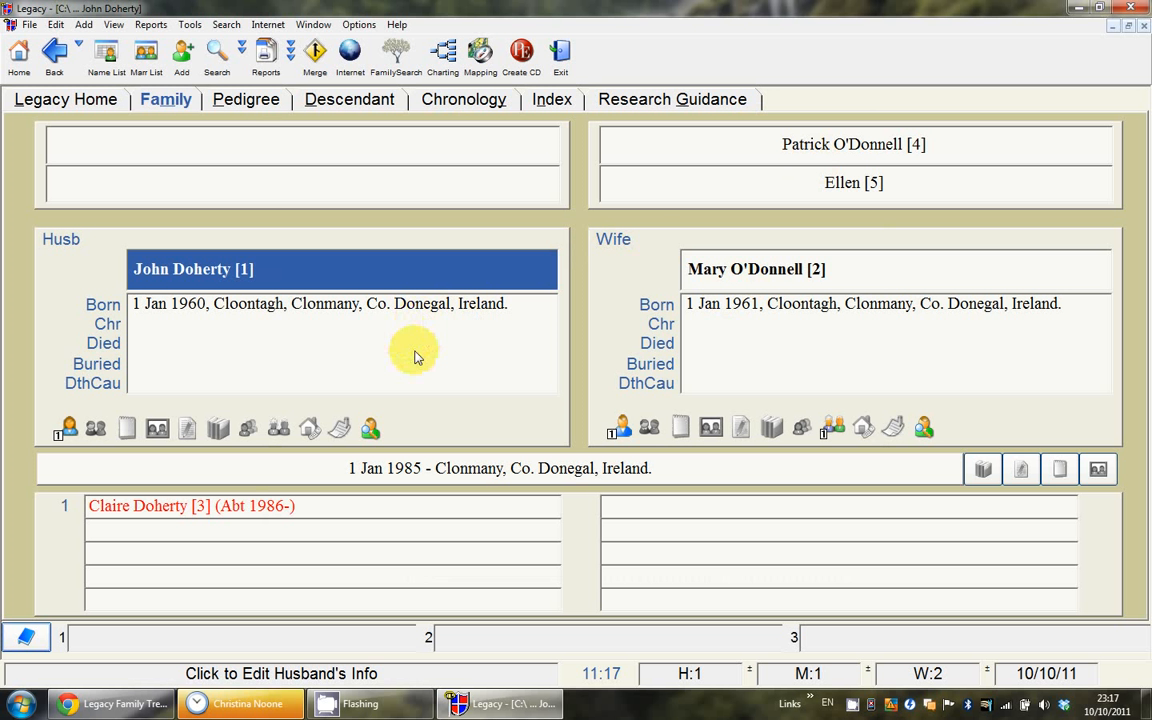
Step: Move between Patrick and Ellen's, Mary's and Claire's families, then open the Name List
left_click(771, 147)
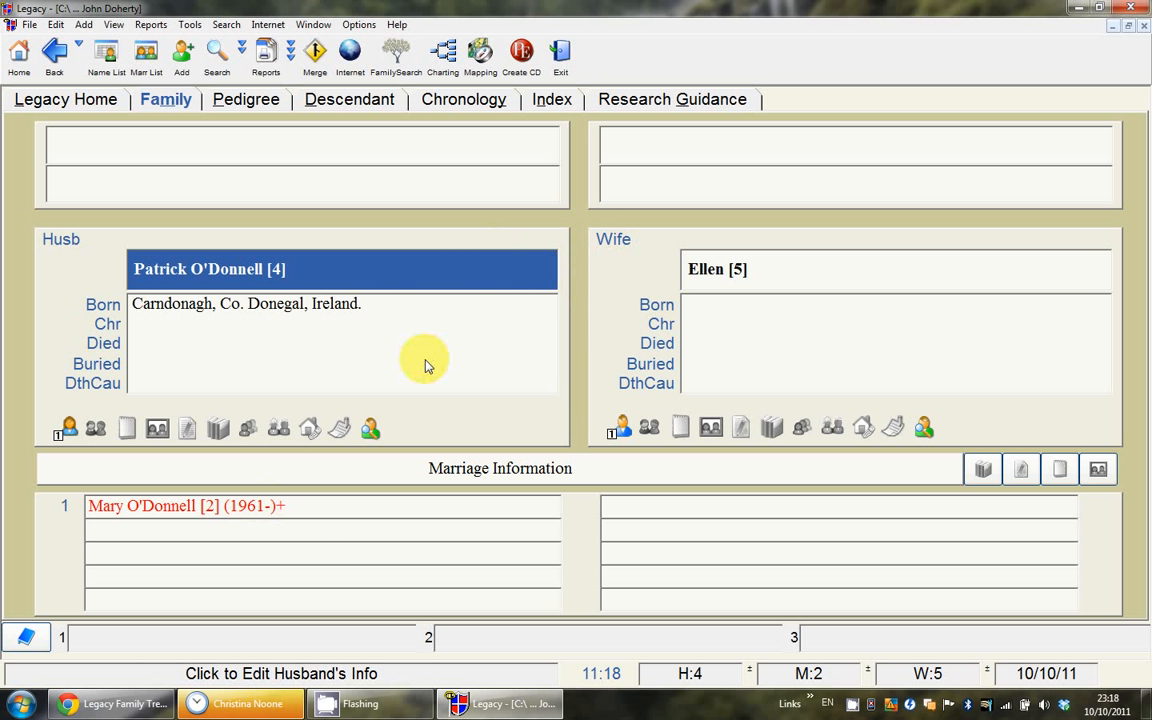
left_click(258, 508)
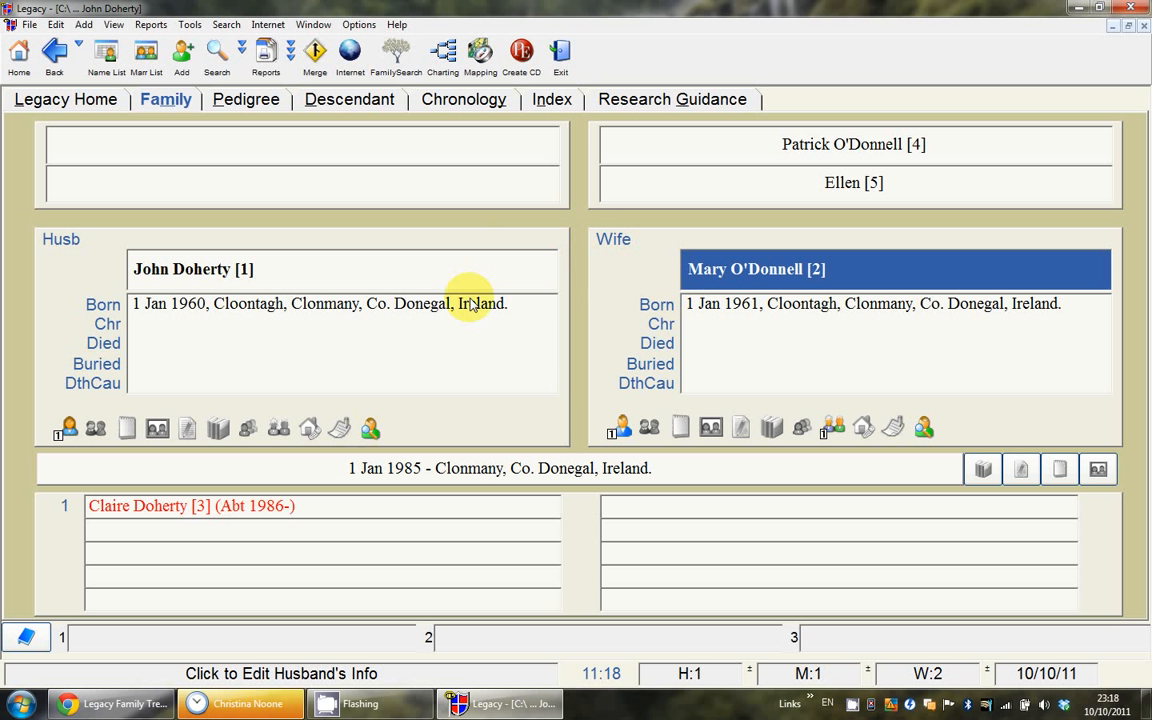
left_click(260, 508)
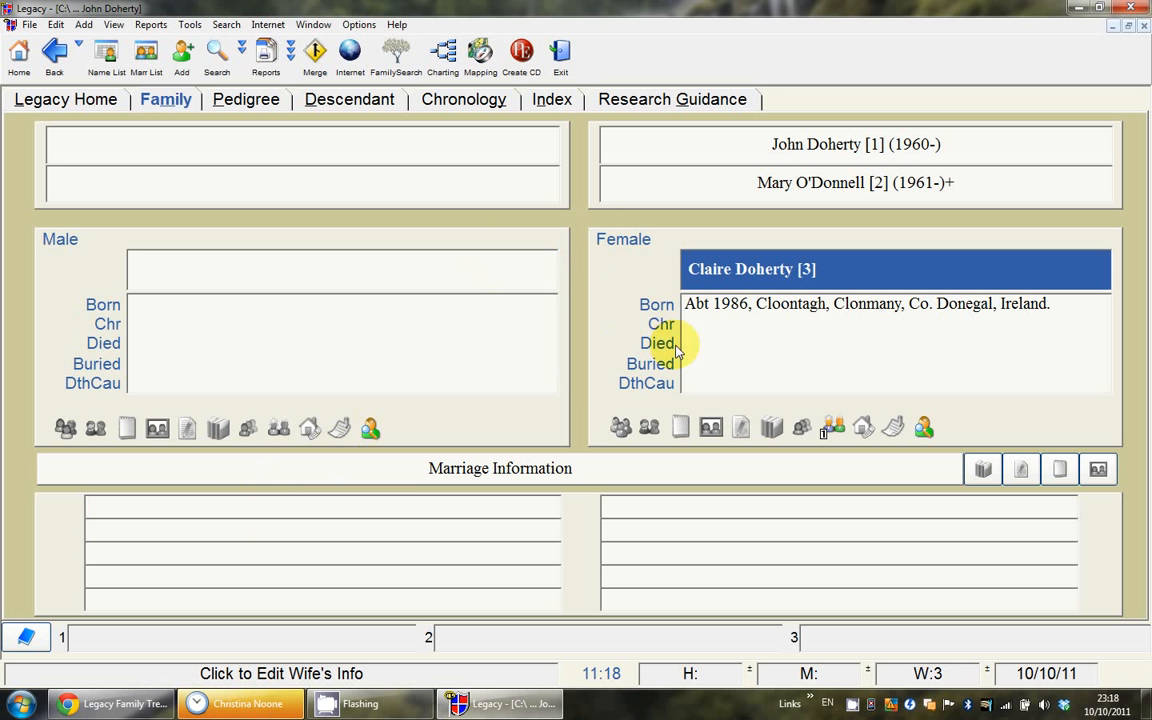
left_click(768, 145)
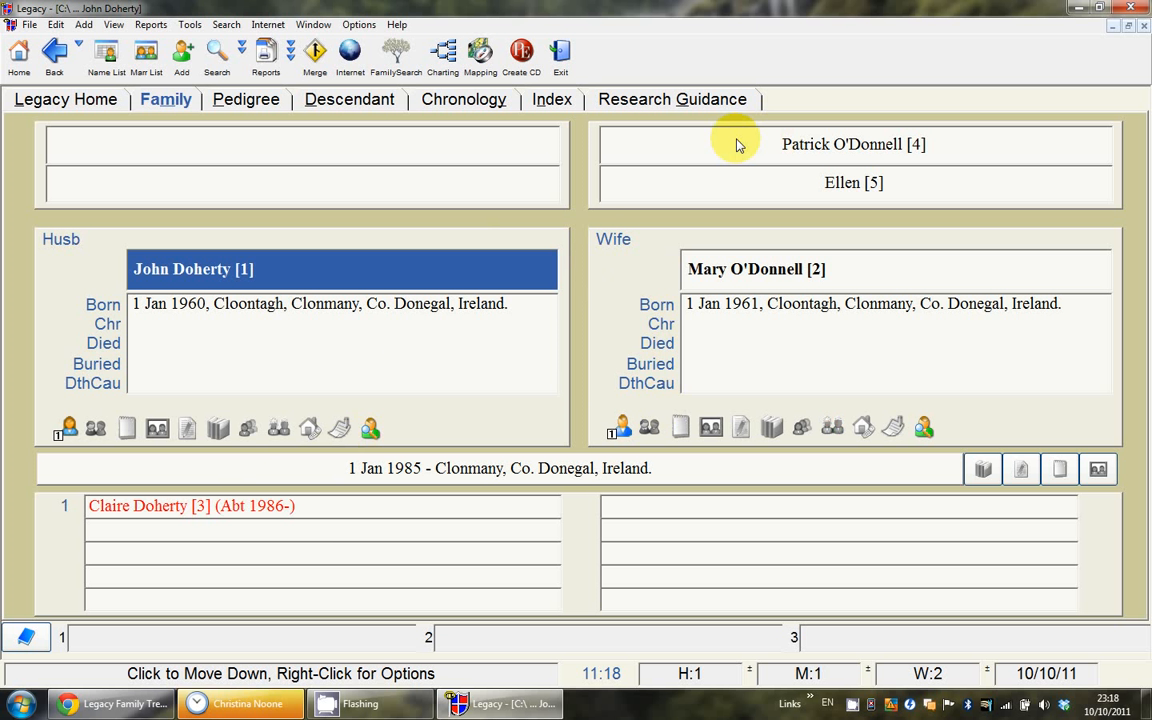
left_click(740, 146)
left_click(260, 510)
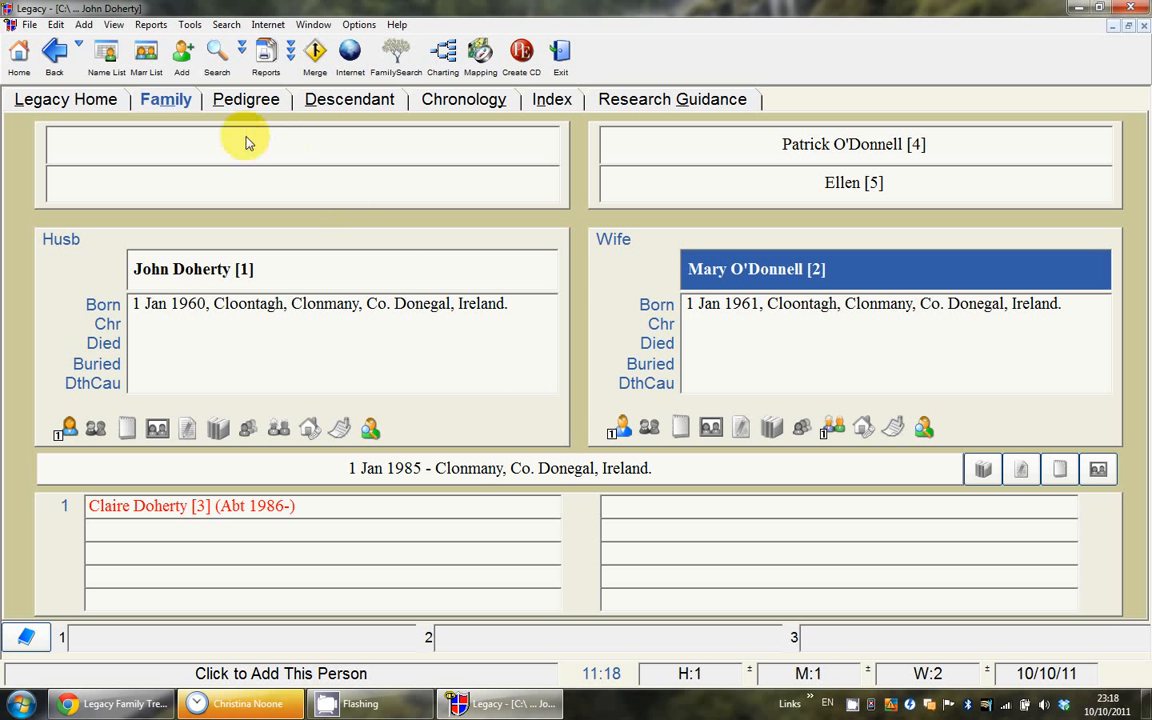
left_click(112, 62)
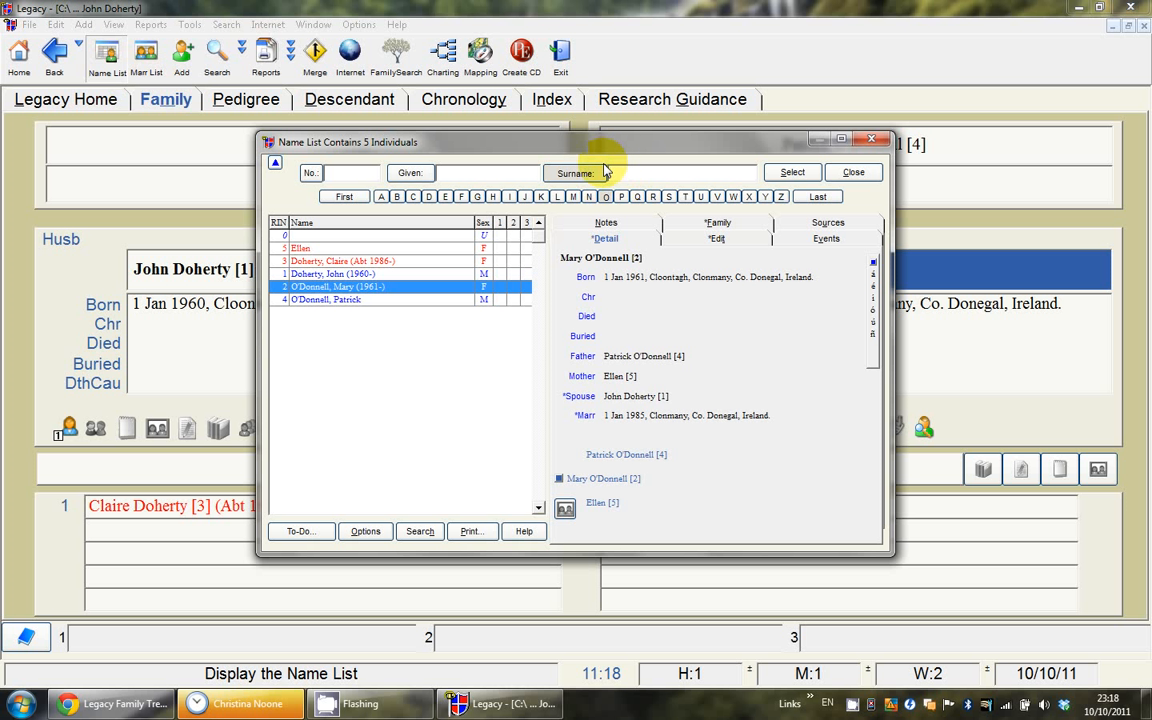
left_click(523, 174)
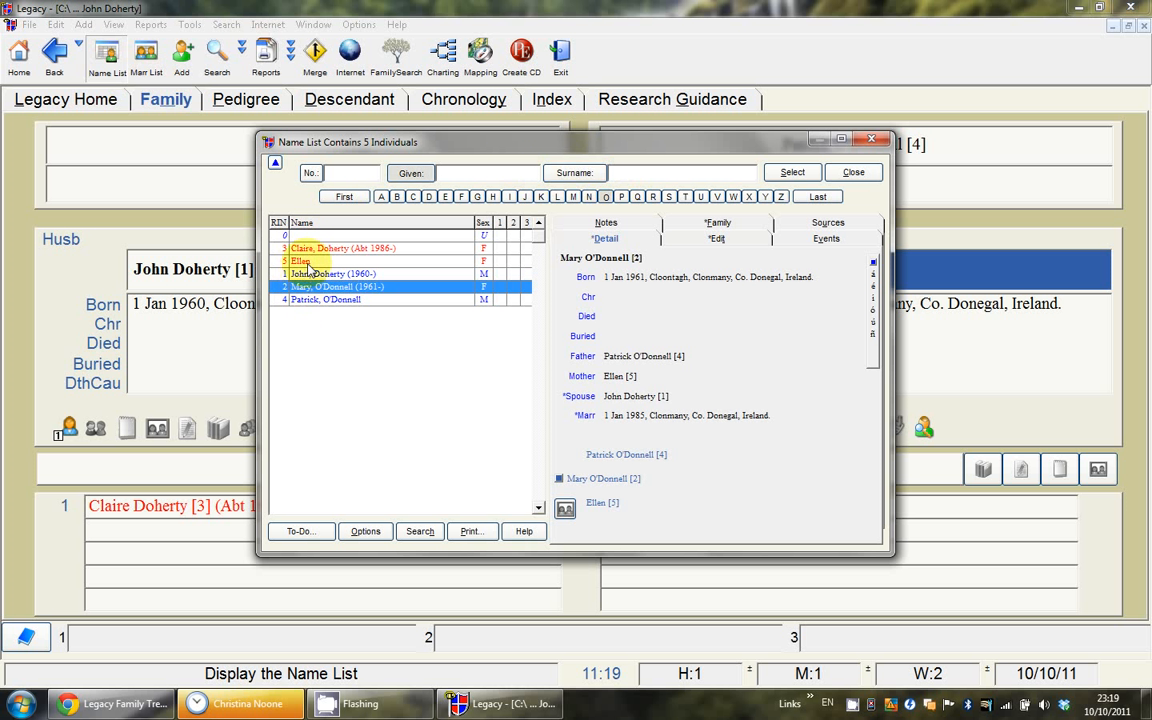
left_click(637, 174)
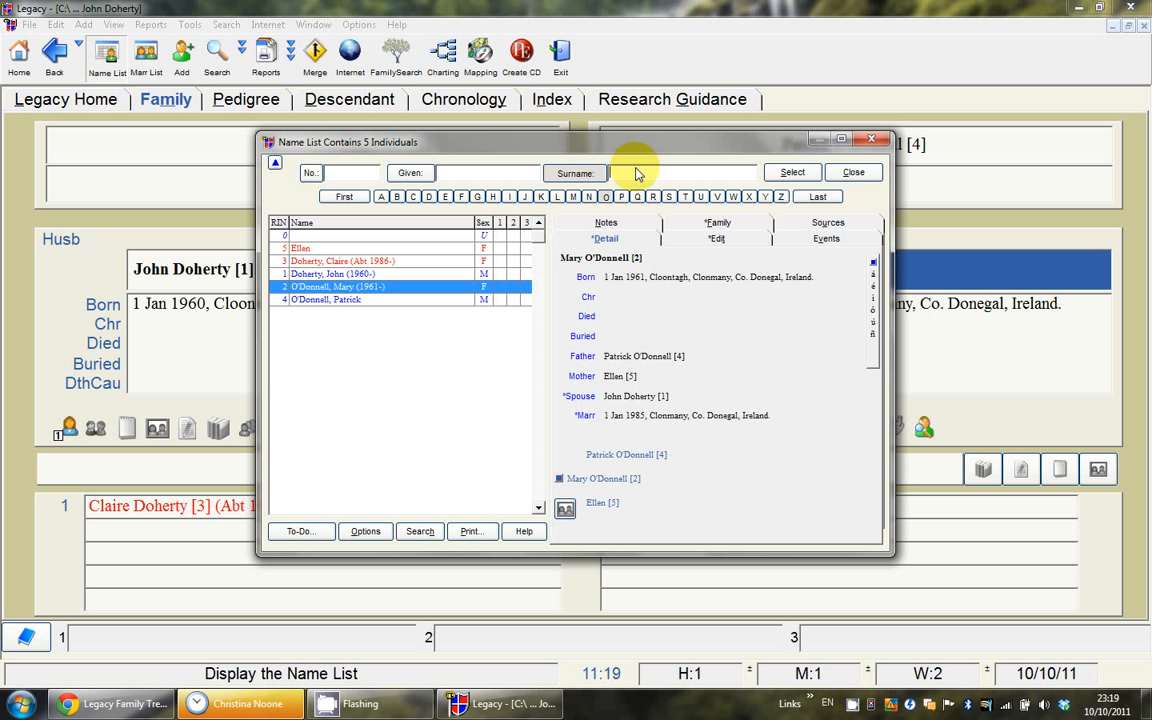
type("doher")
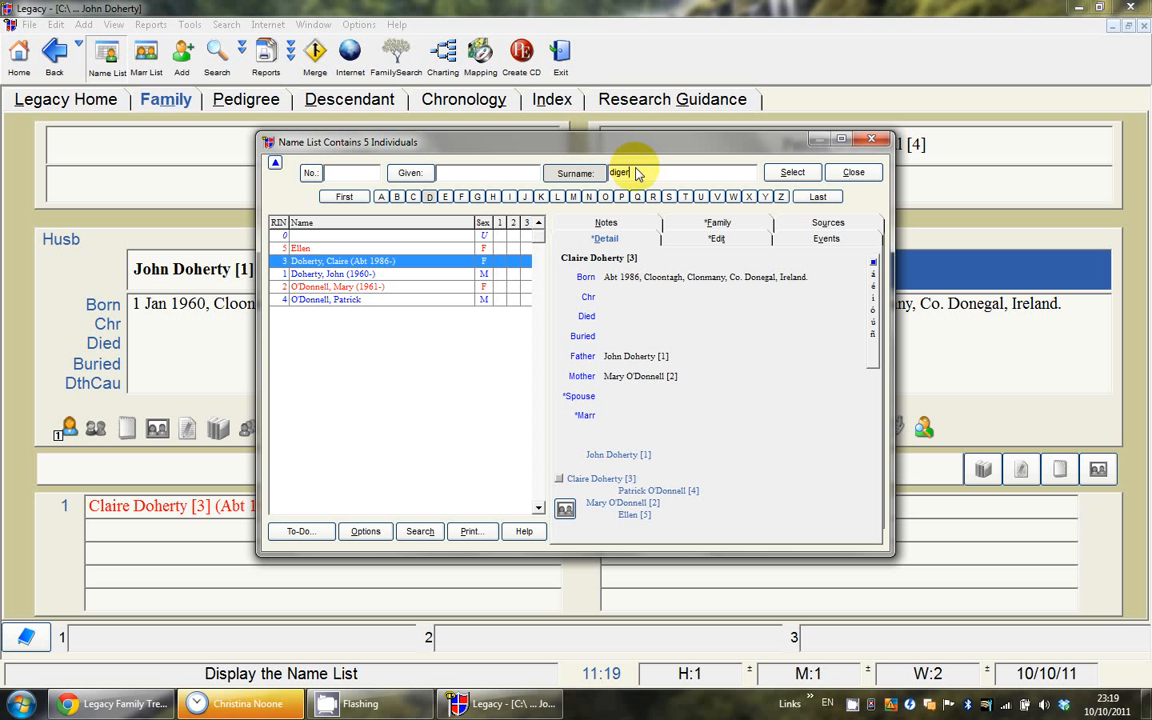
type("ty")
key("BackSpace")
key("BackSpace")
key("BackSpace")
key("BackSpace")
key("BackSpace")
key("BackSpace")
key("BackSpace")
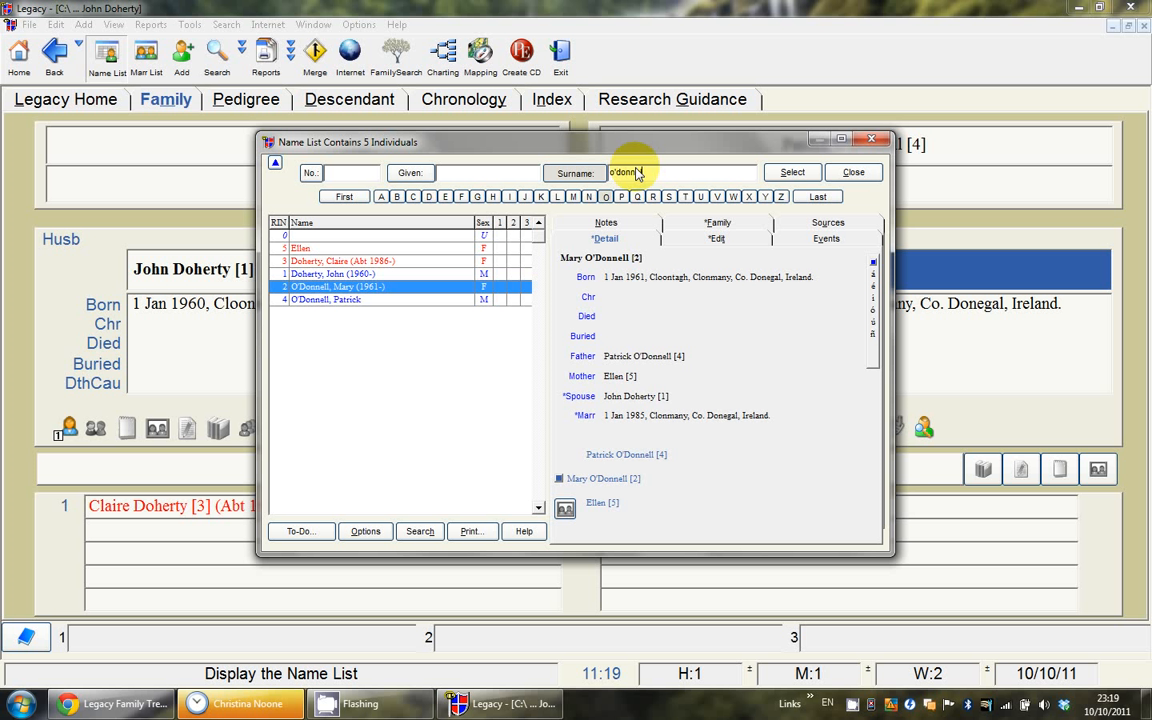
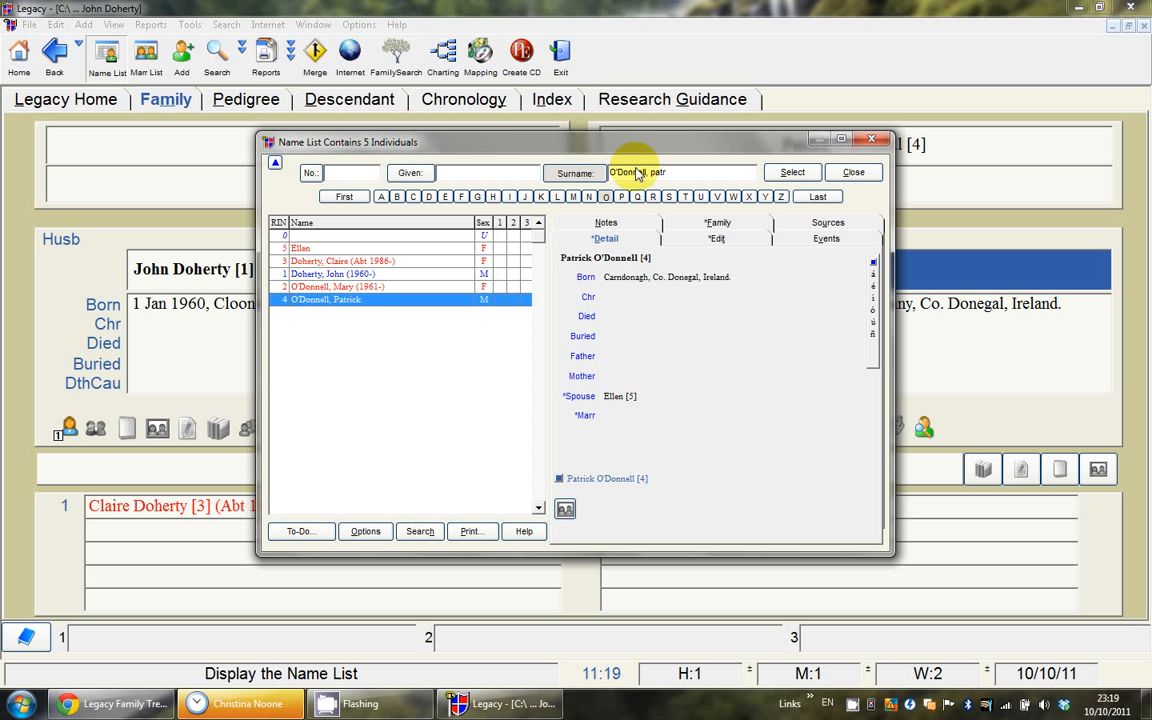
left_click(790, 172)
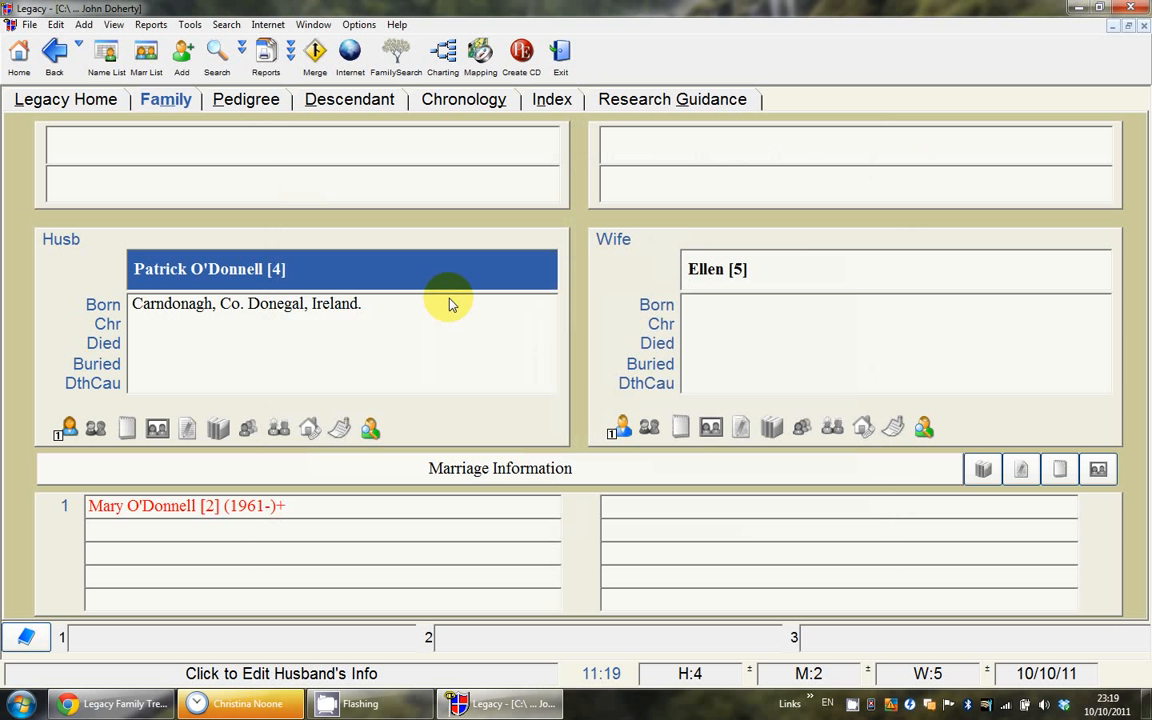